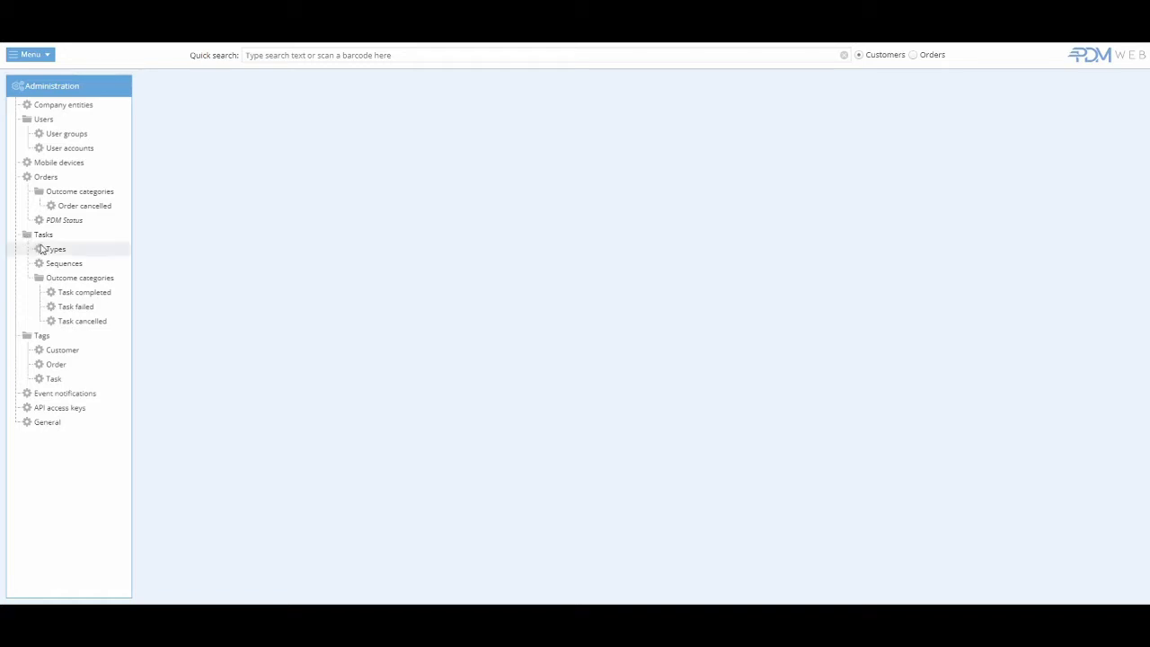
# - Create a new task type with display order 0 and the description "Package Order"
pyautogui.click(50, 251)
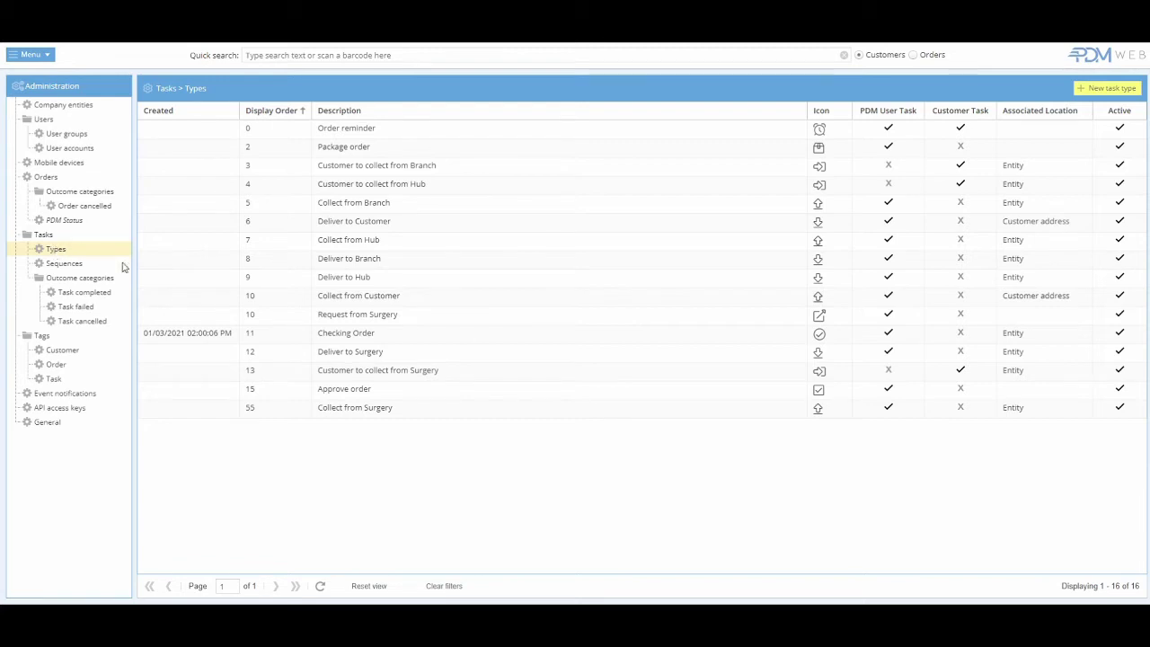
pyautogui.click(1104, 88)
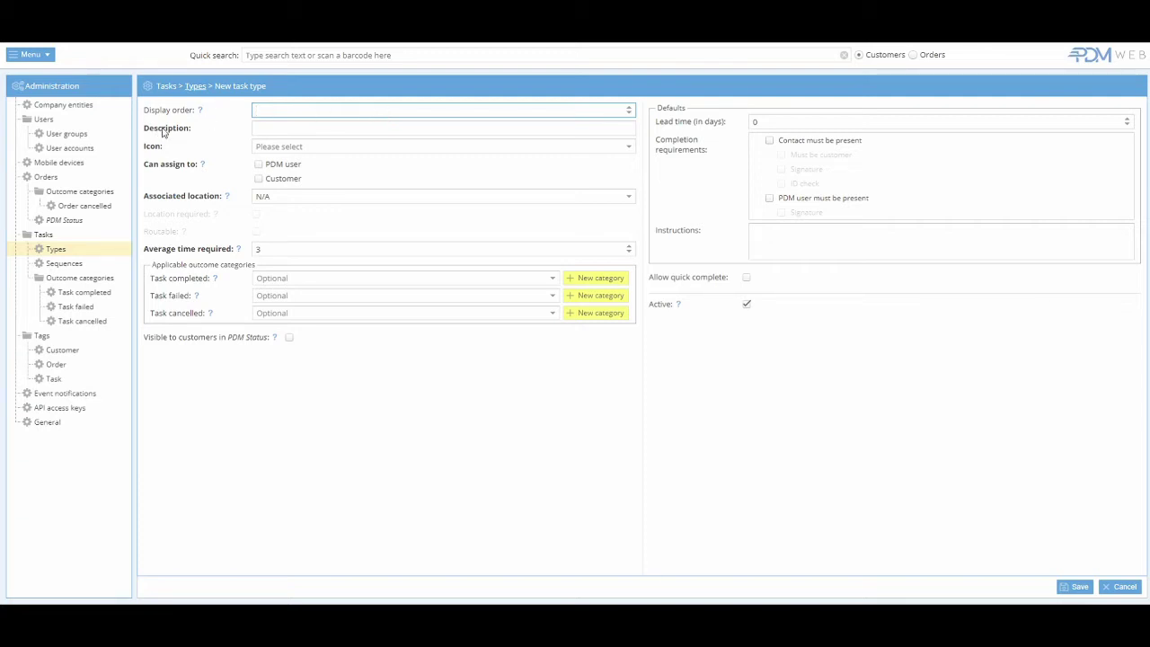
pyautogui.moveTo(201, 112)
pyautogui.write('0')
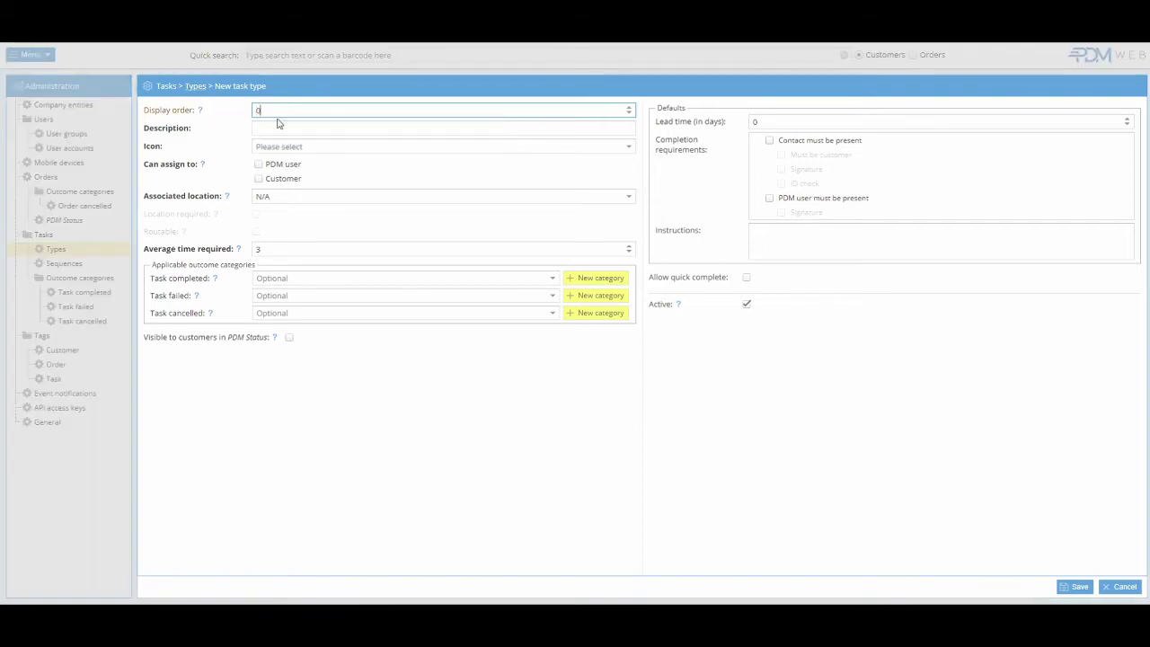
pyautogui.click(279, 127)
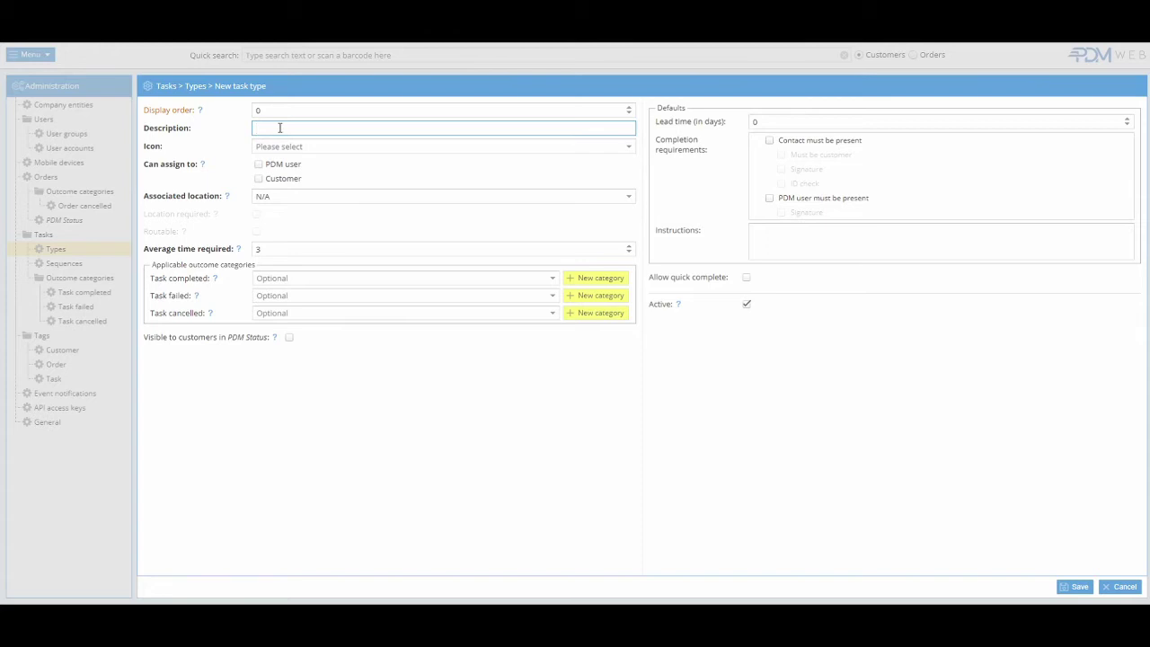
pyautogui.write('Package Order')
# - Choose the archive box icon for the Package Order task type
pyautogui.click(629, 151)
pyautogui.scroll(-1, 467, 269)
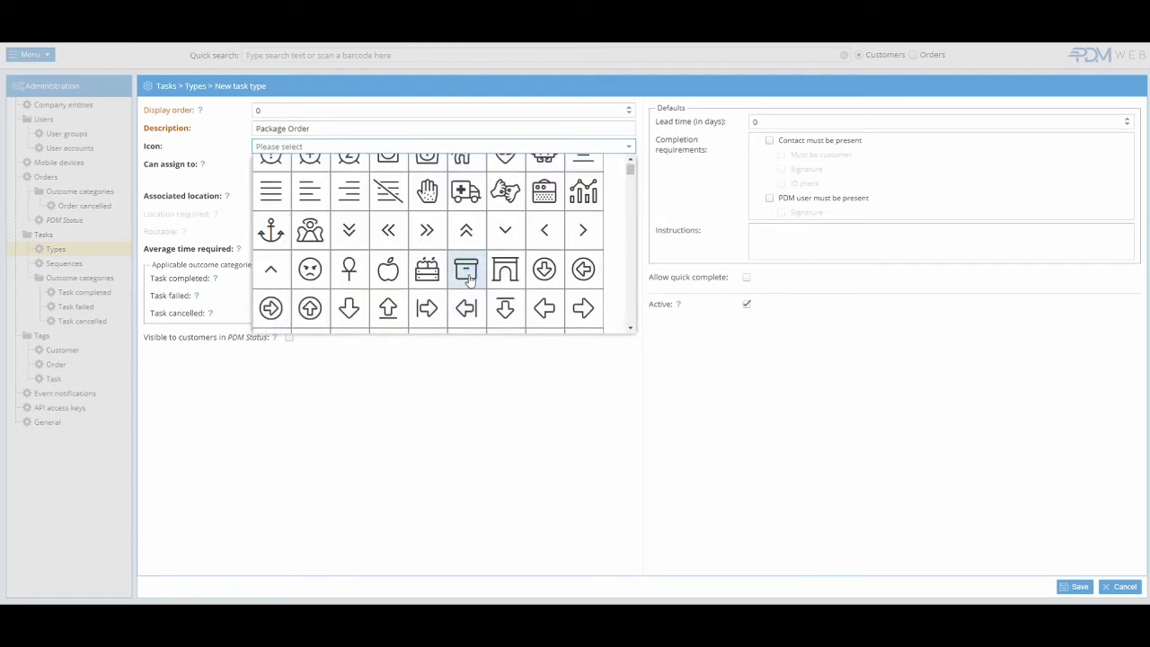
pyautogui.click(468, 271)
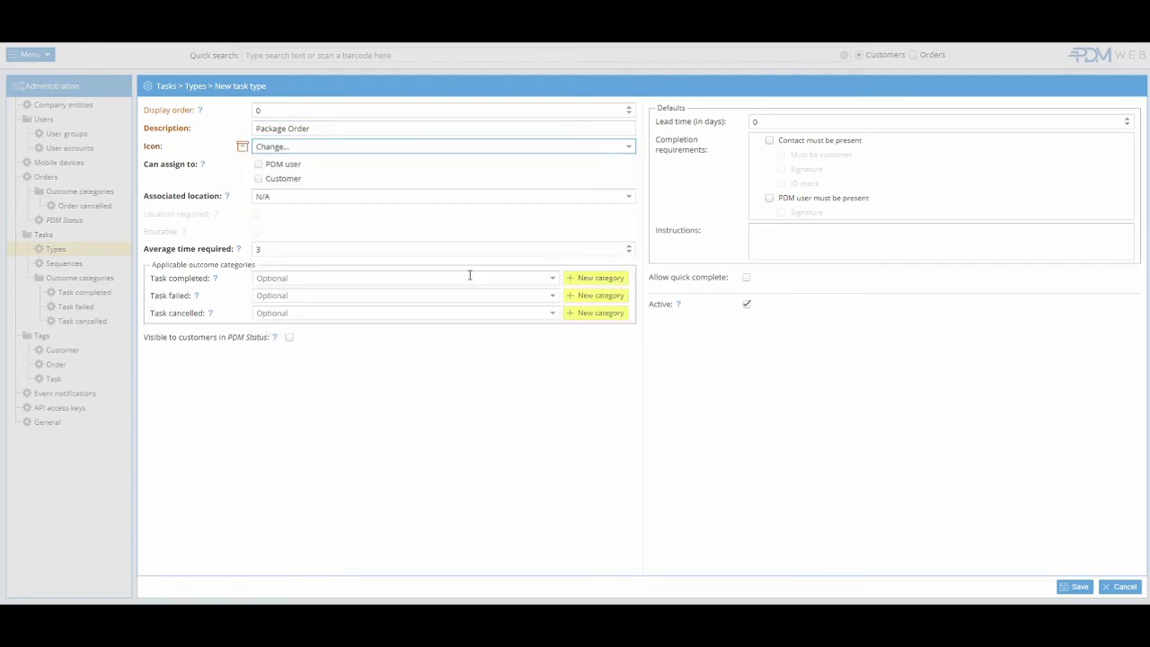
# - Make the task type assignable to PDM users only and set its associated location to Entity
pyautogui.click(258, 165)
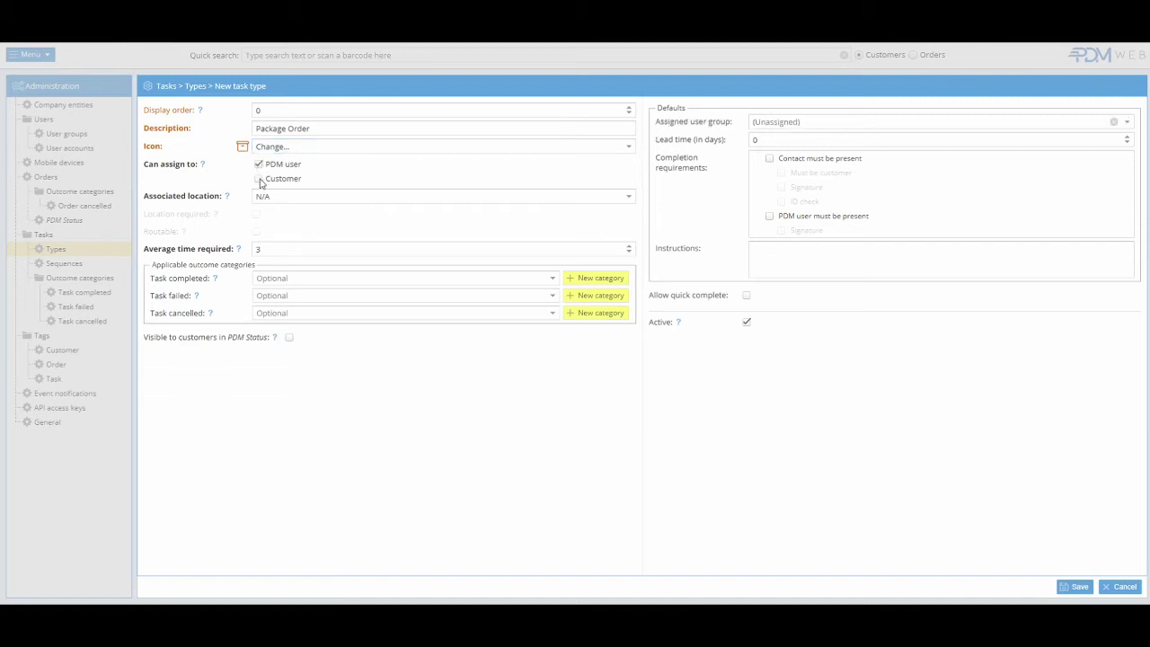
pyautogui.click(259, 180)
pyautogui.click(259, 180)
pyautogui.click(259, 165)
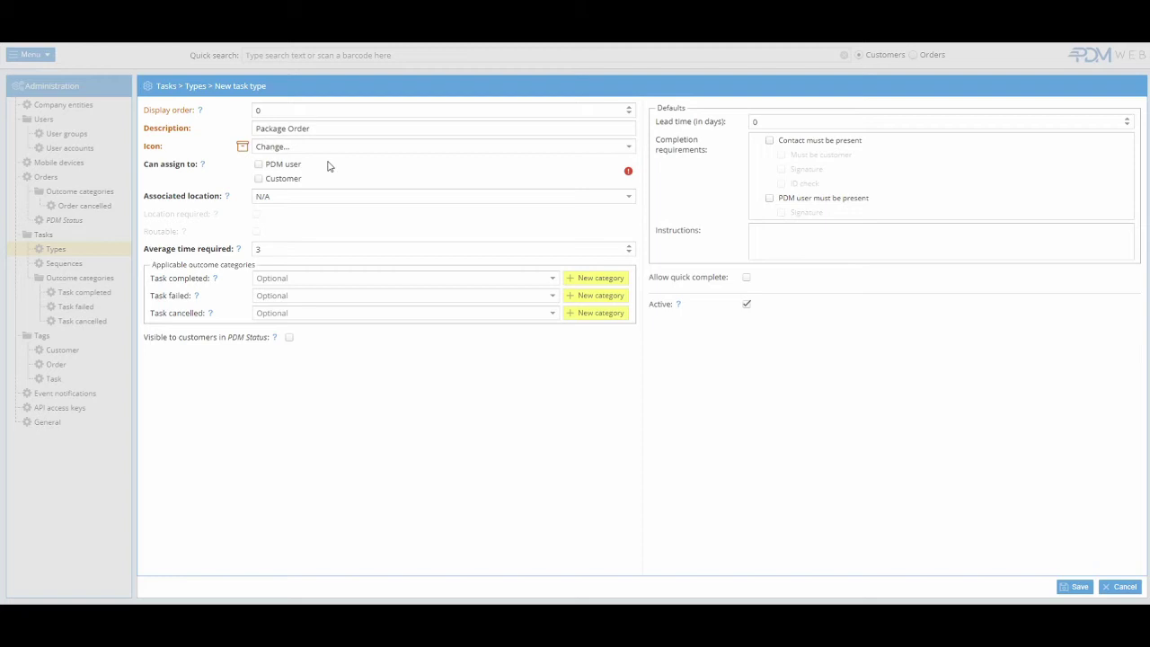
pyautogui.click(260, 170)
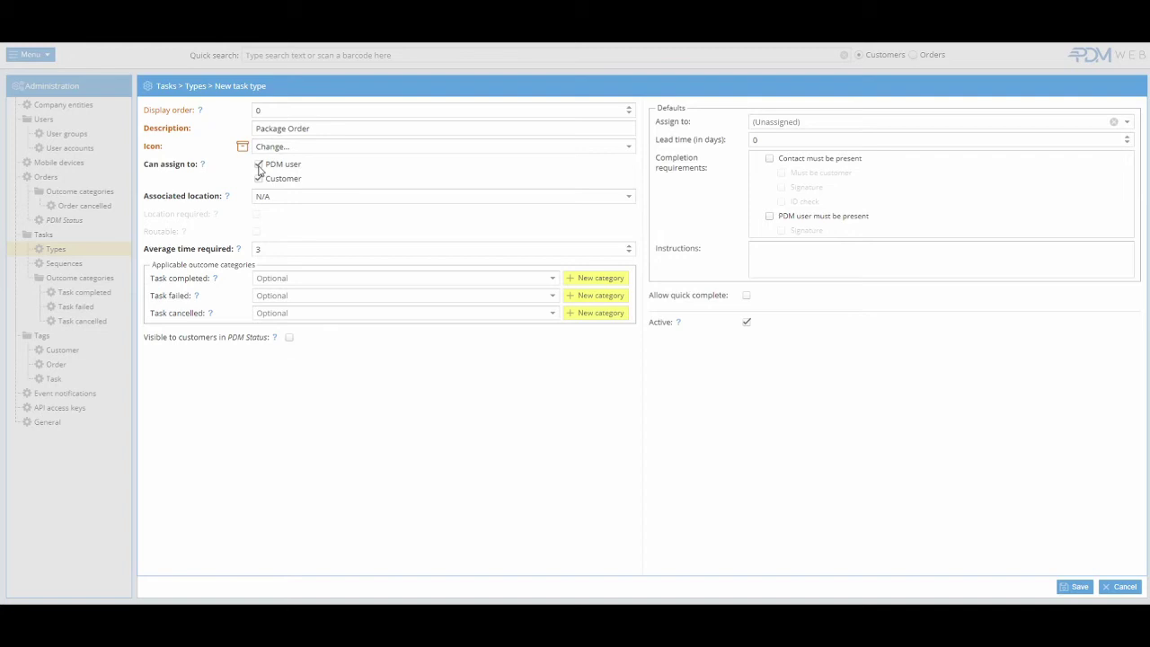
pyautogui.click(260, 180)
pyautogui.click(628, 201)
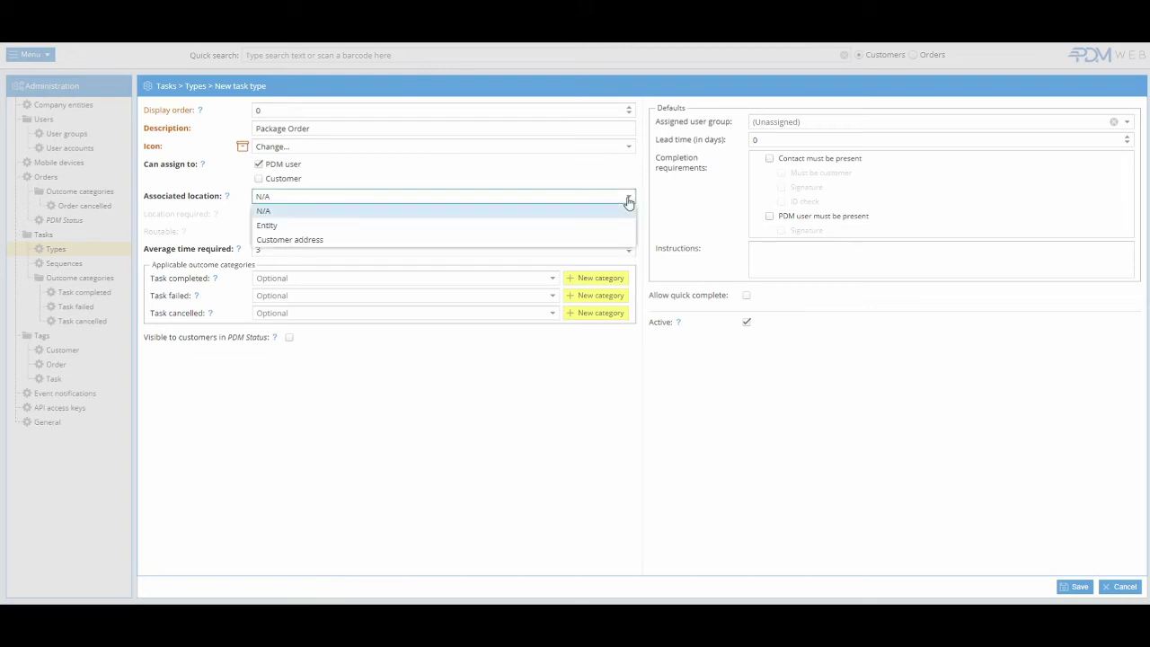
pyautogui.click(524, 233)
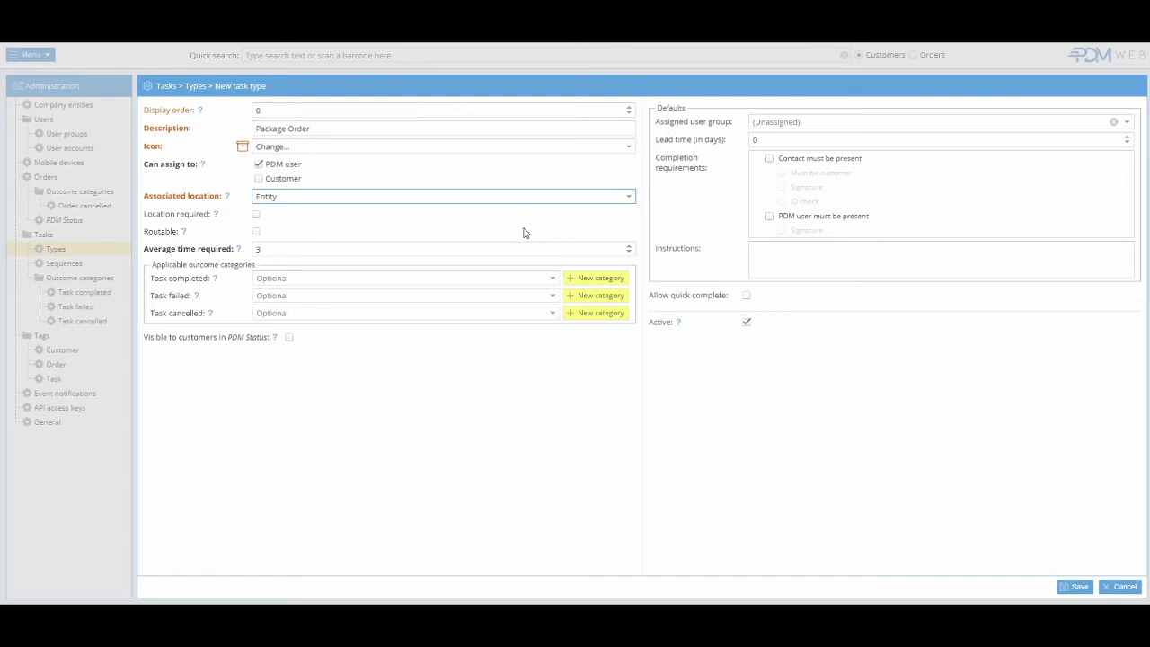
pyautogui.moveTo(216, 216)
pyautogui.click(256, 215)
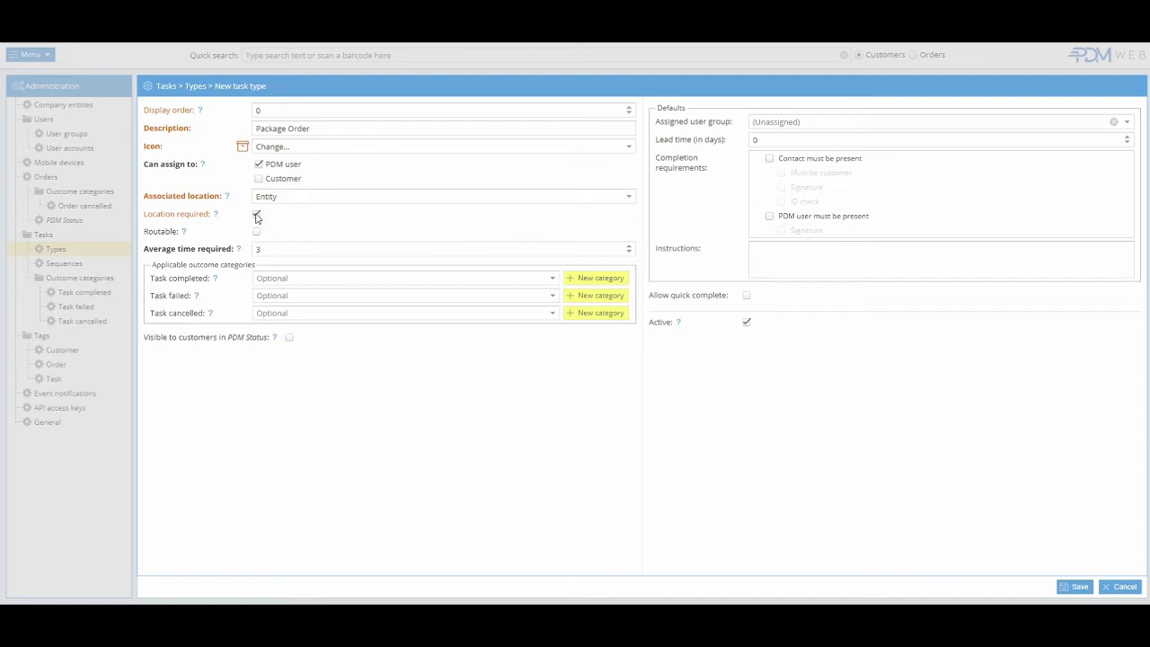
pyautogui.click(256, 216)
pyautogui.moveTo(184, 234)
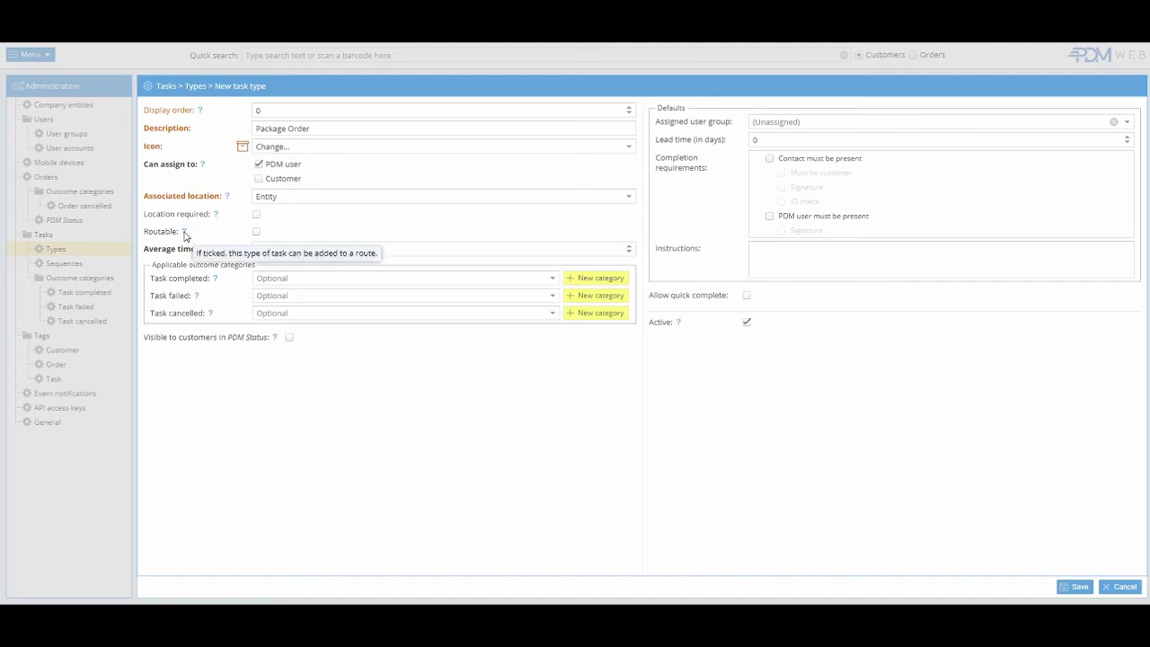
pyautogui.click(257, 232)
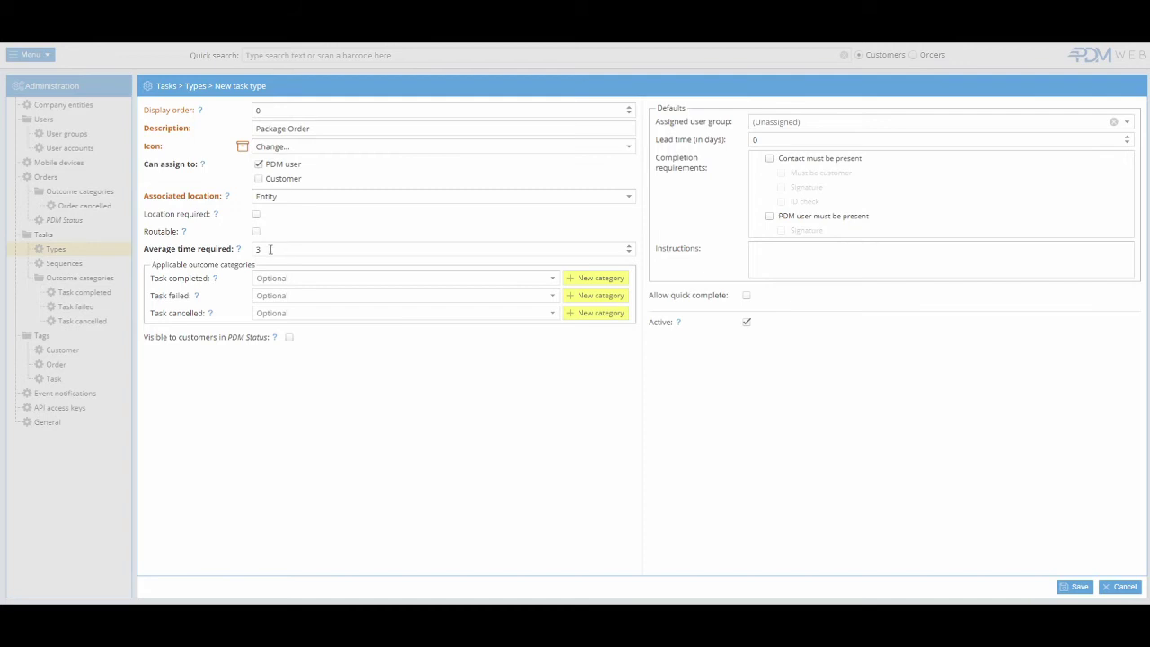
# - Set the average time required for the task type to 2.25 minutes
pyautogui.moveTo(239, 252)
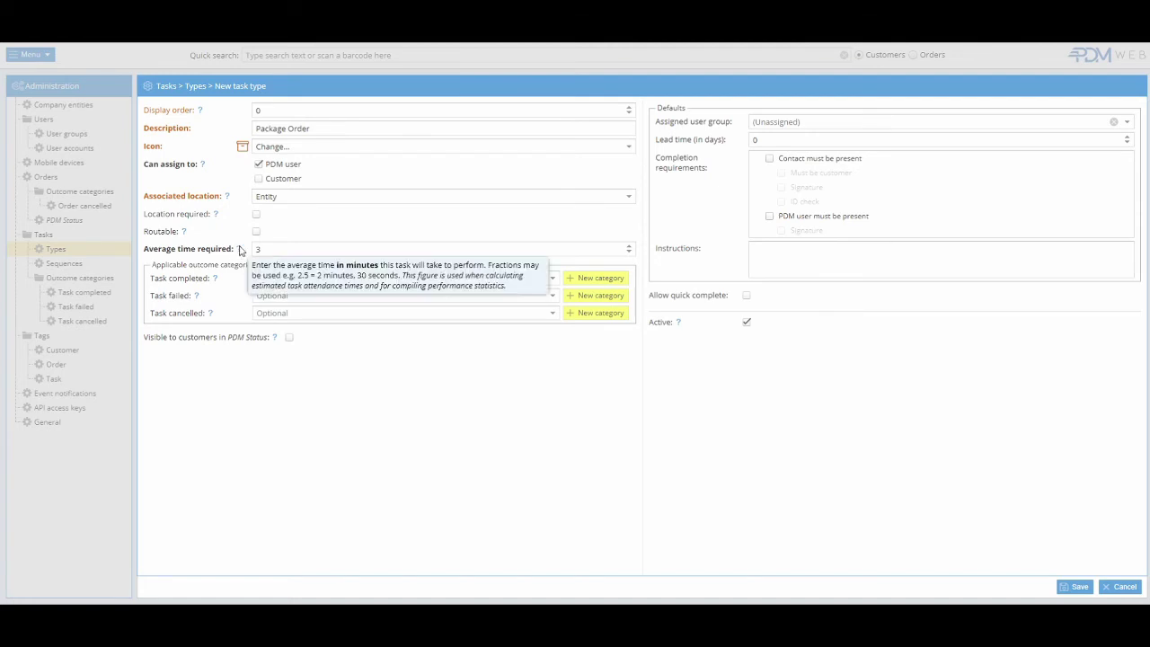
pyautogui.doubleClick(256, 250)
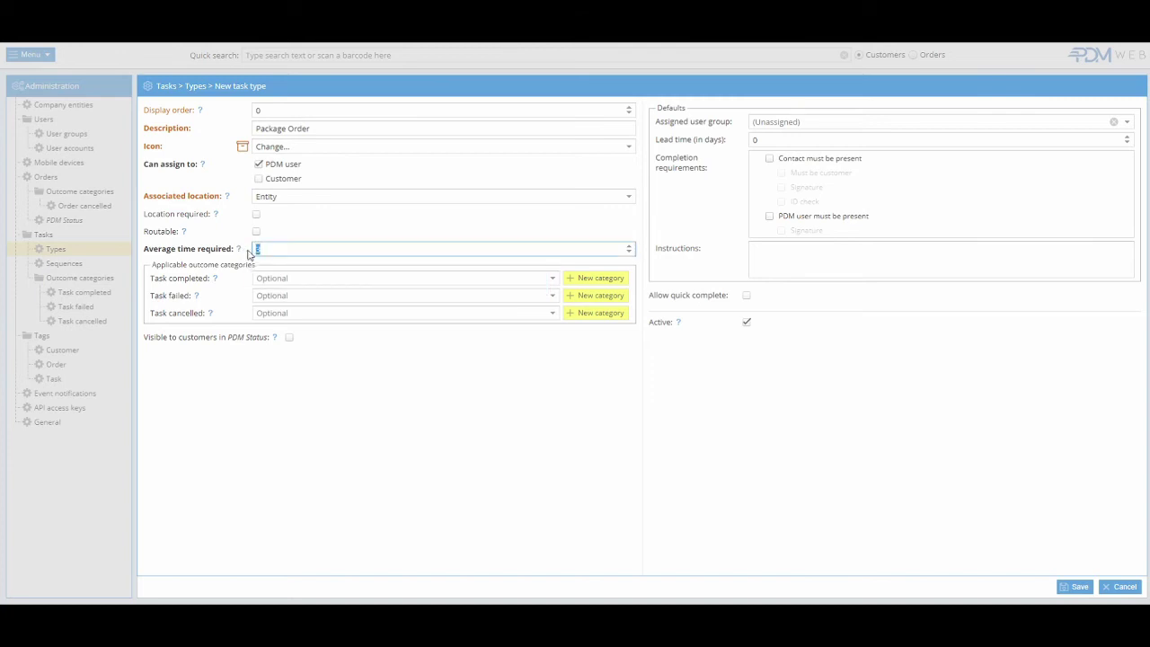
pyautogui.write('2.25')
pyautogui.click(282, 371)
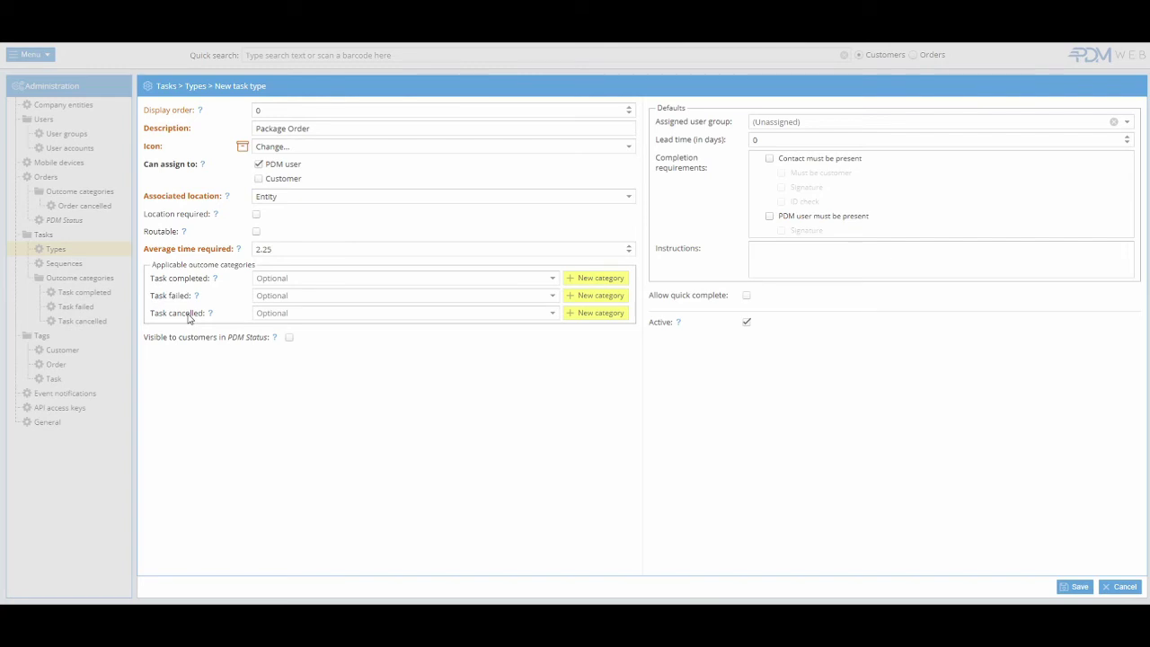
# - Add "Full order left in secure location" as a task completed outcome category
pyautogui.moveTo(215, 282)
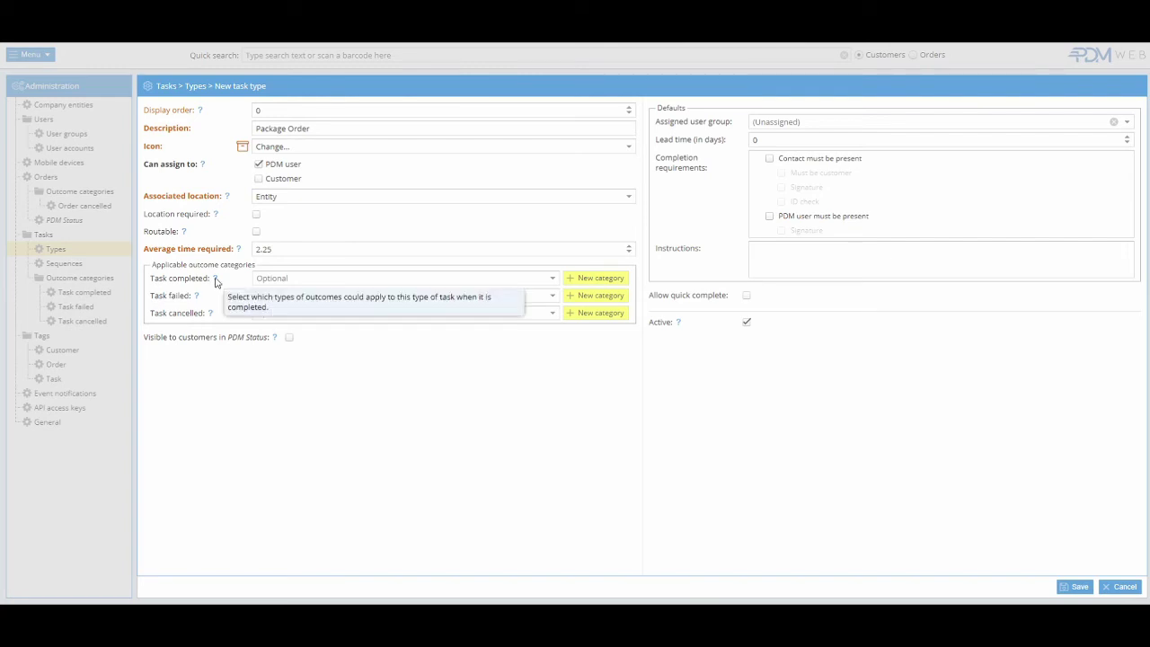
pyautogui.click(550, 278)
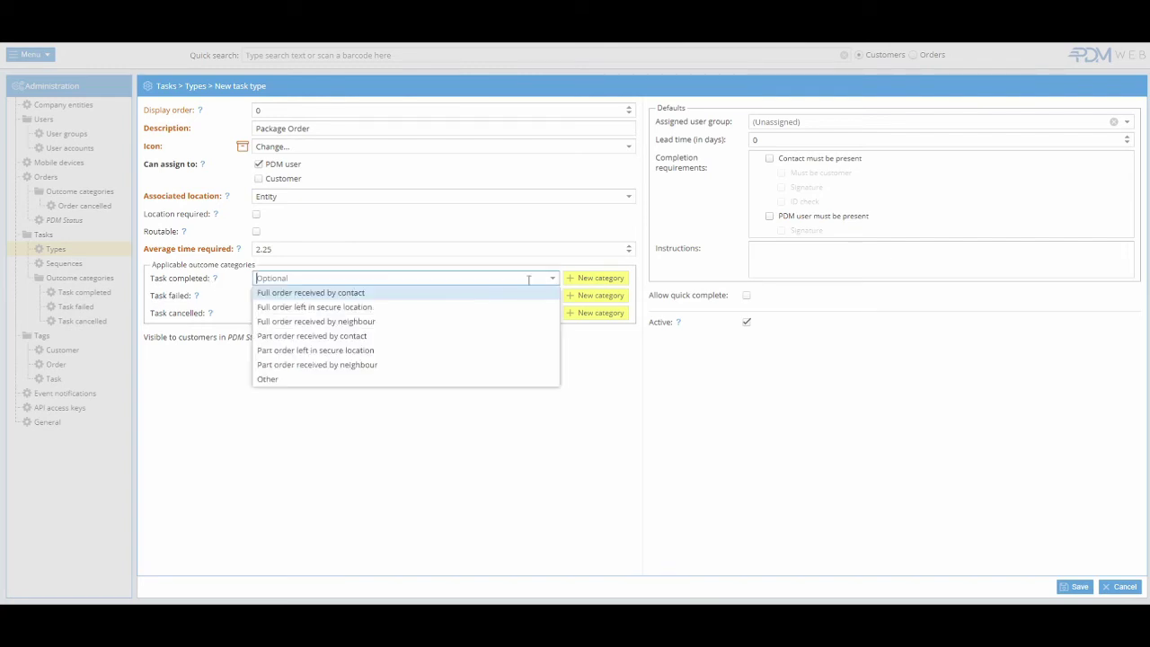
pyautogui.click(348, 306)
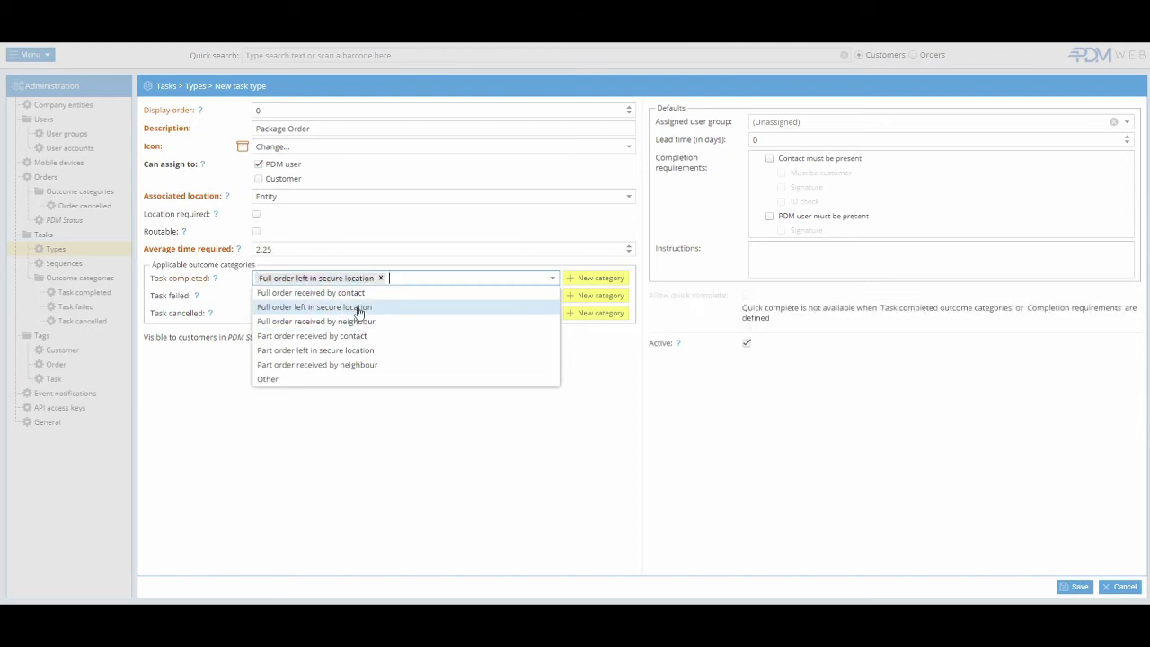
pyautogui.click(607, 398)
# - Set the task cancelled outcome category to Other and the task failed category to "No secure place to leave items"
pyautogui.click(552, 294)
pyautogui.click(359, 329)
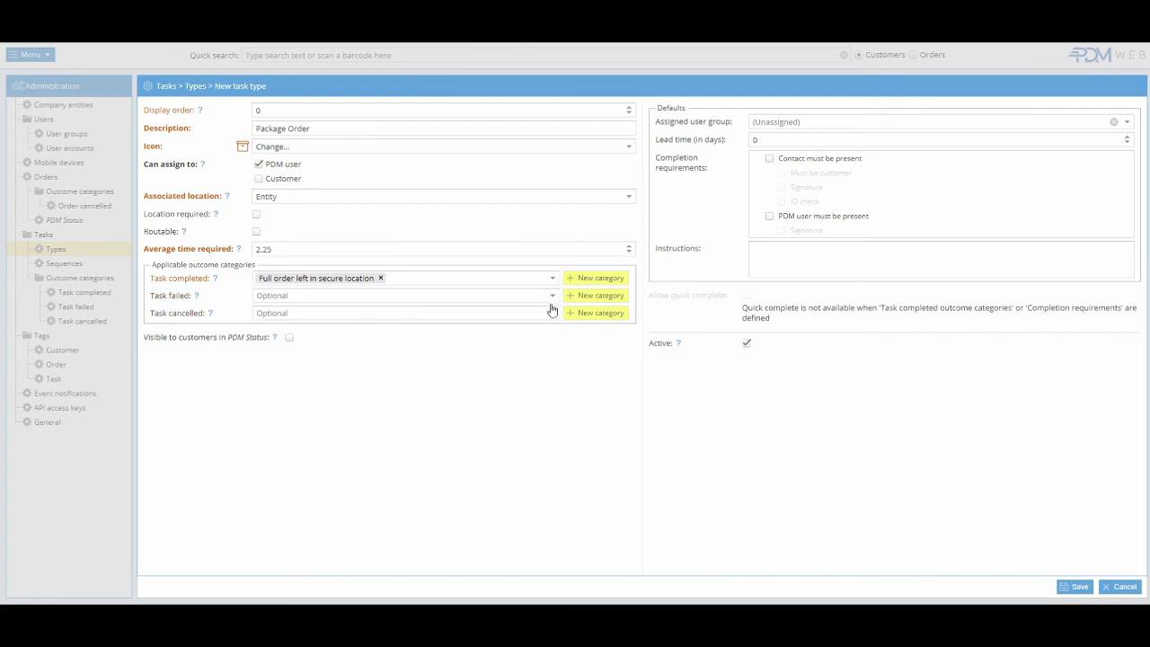
pyautogui.click(551, 313)
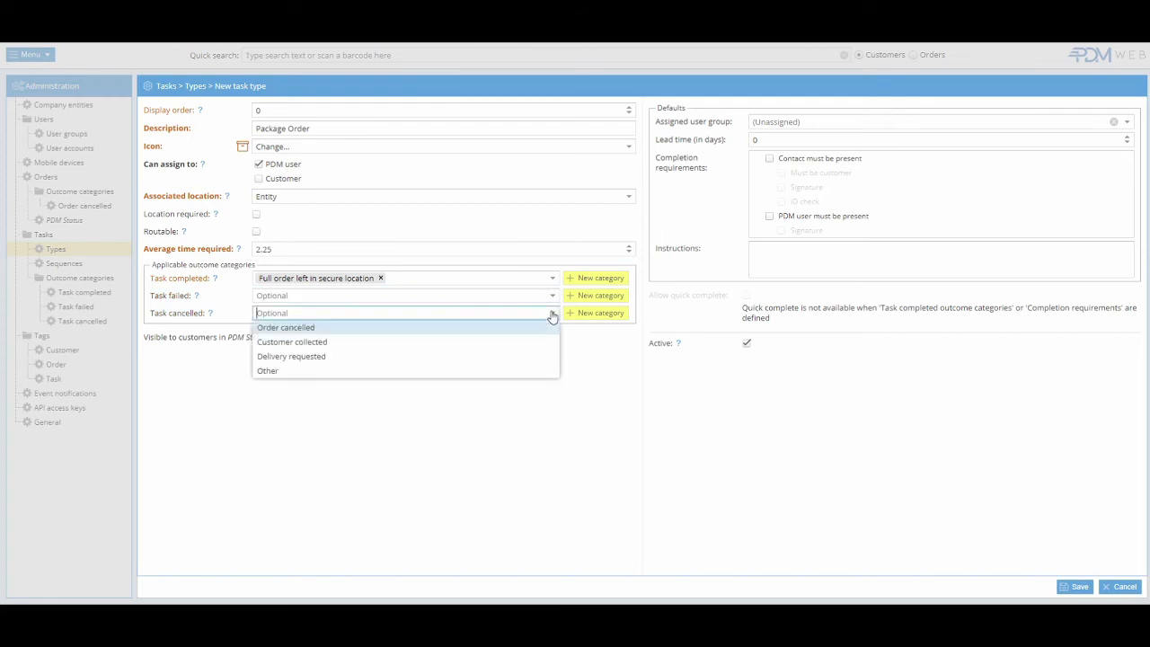
pyautogui.click(330, 371)
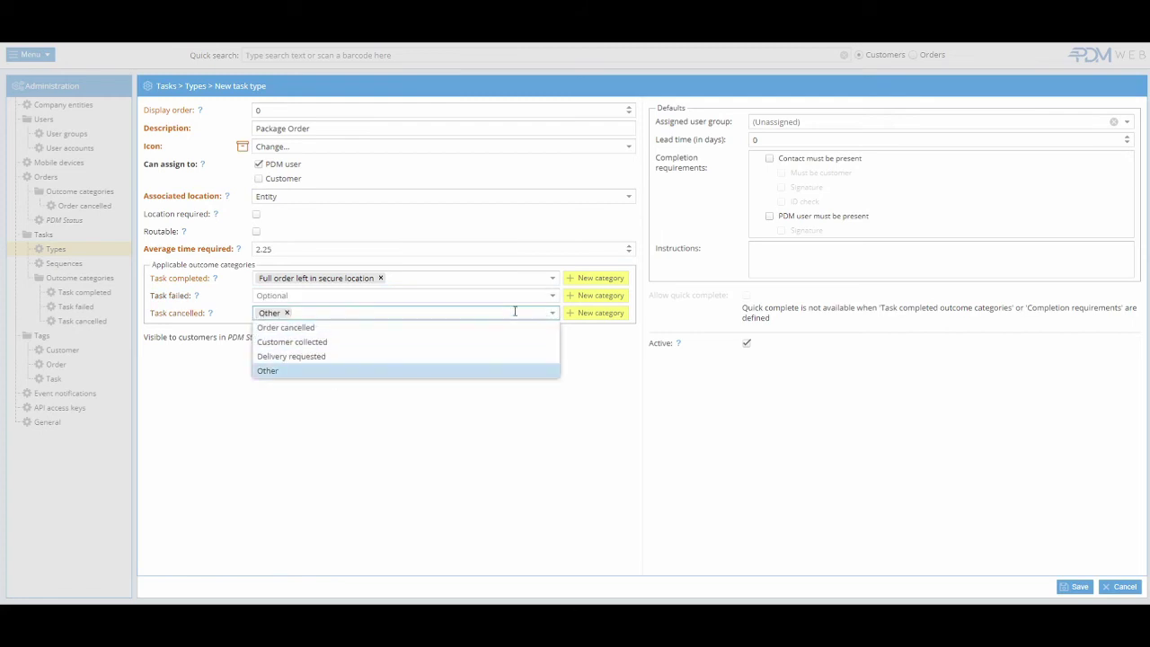
pyautogui.click(553, 299)
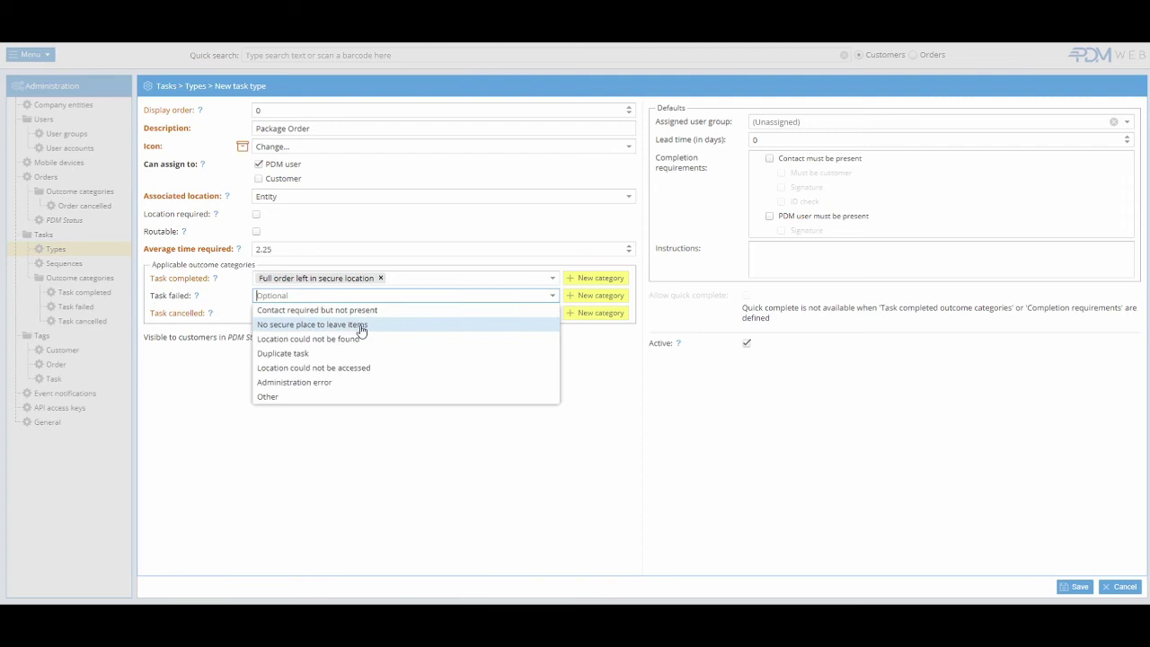
pyautogui.click(360, 329)
# - Add "Full order received by contact" and "Full order received by neighbour" to the task completed outcome categories
pyautogui.click(553, 279)
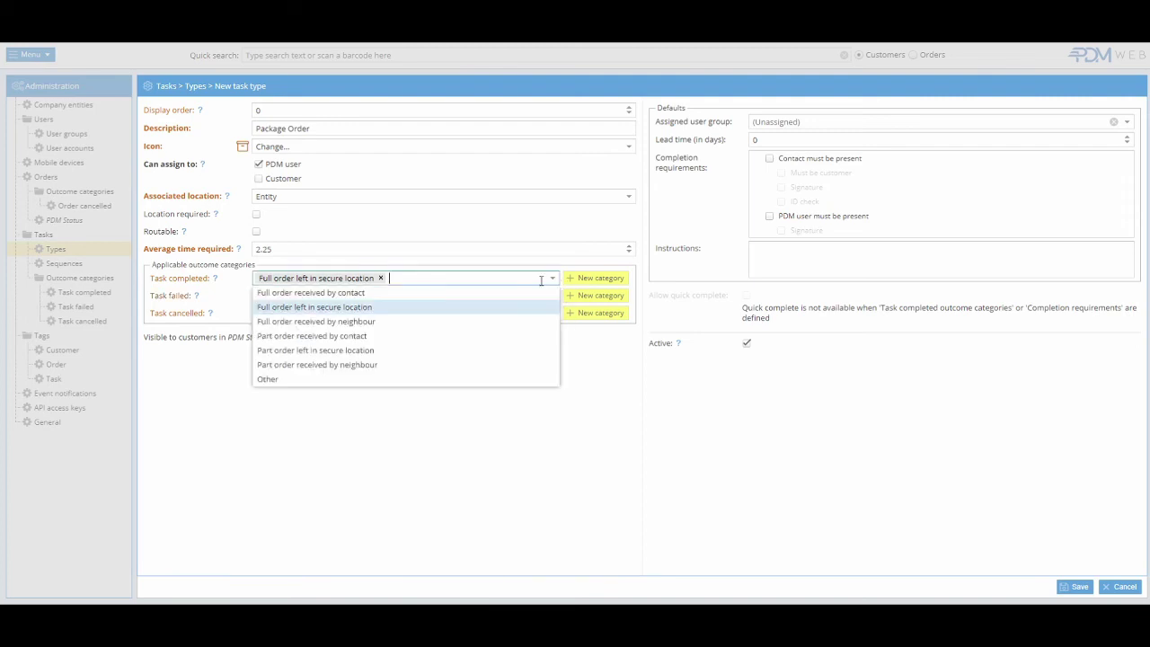
pyautogui.click(410, 289)
pyautogui.click(354, 333)
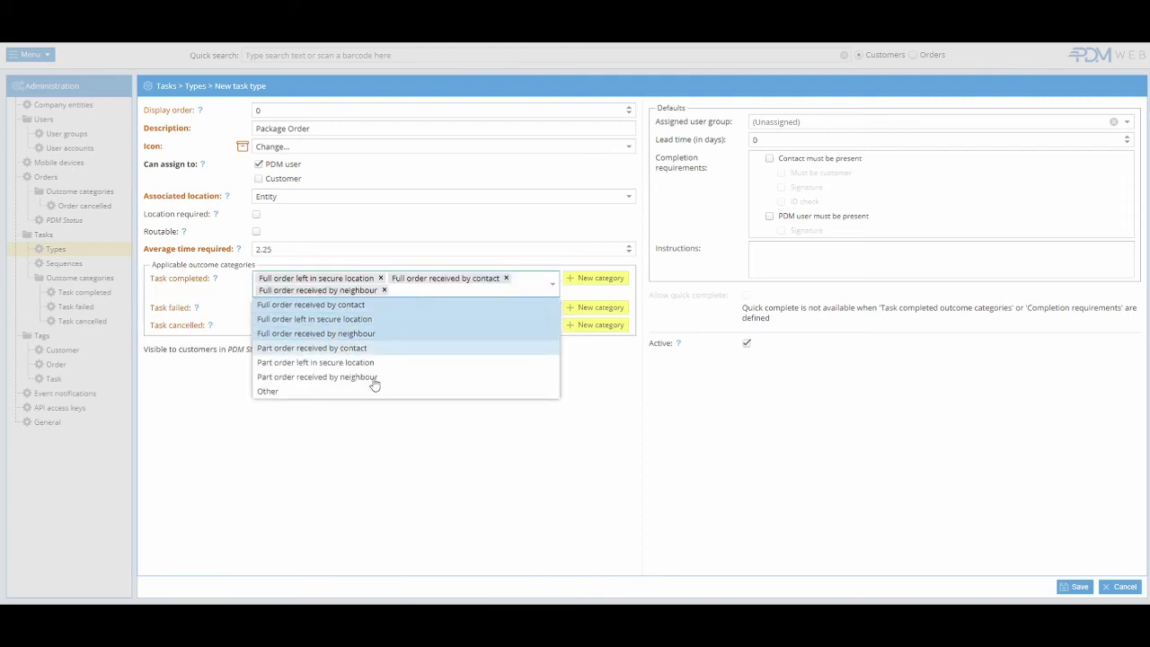
pyautogui.click(459, 492)
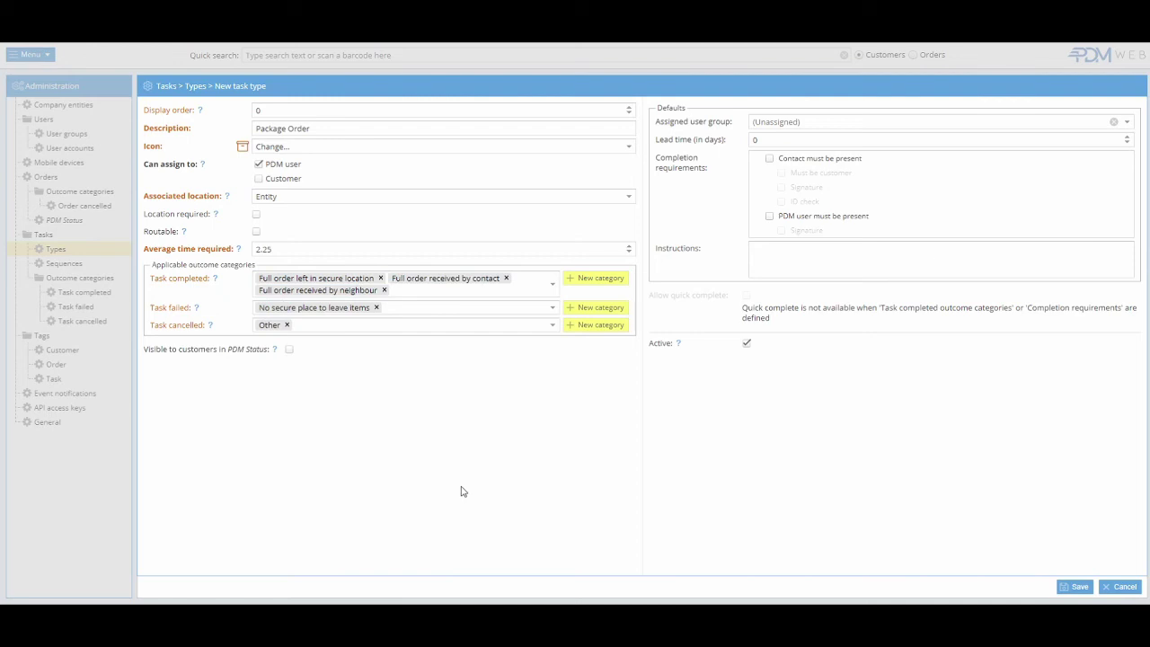
pyautogui.click(589, 283)
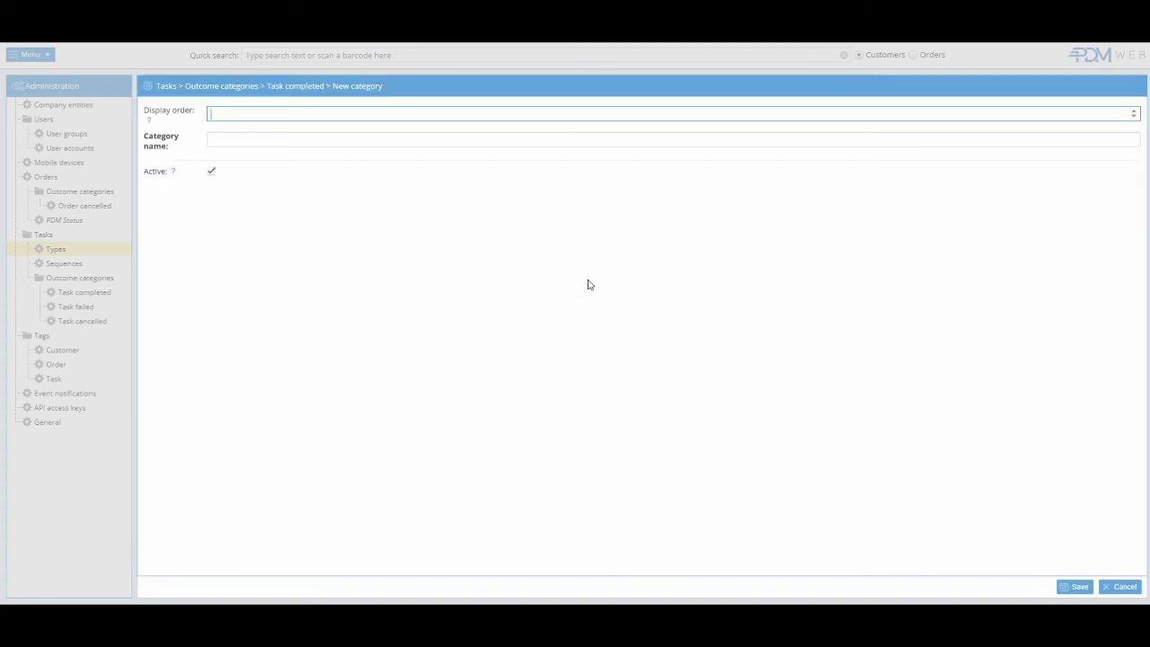
pyautogui.click(235, 138)
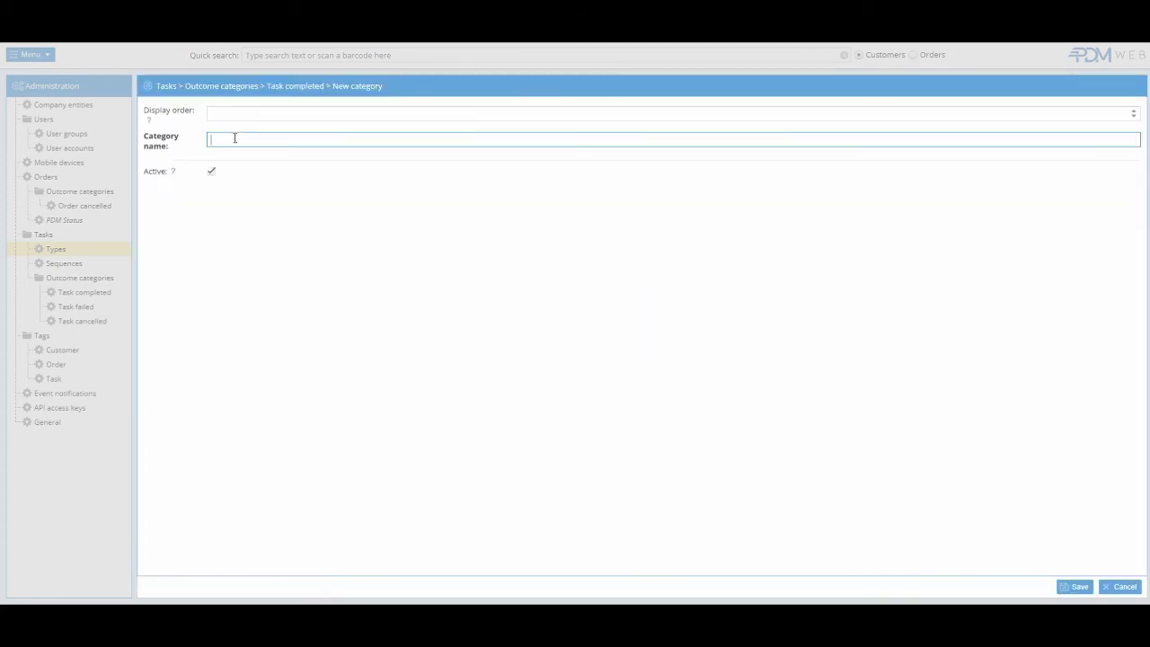
pyautogui.click(230, 115)
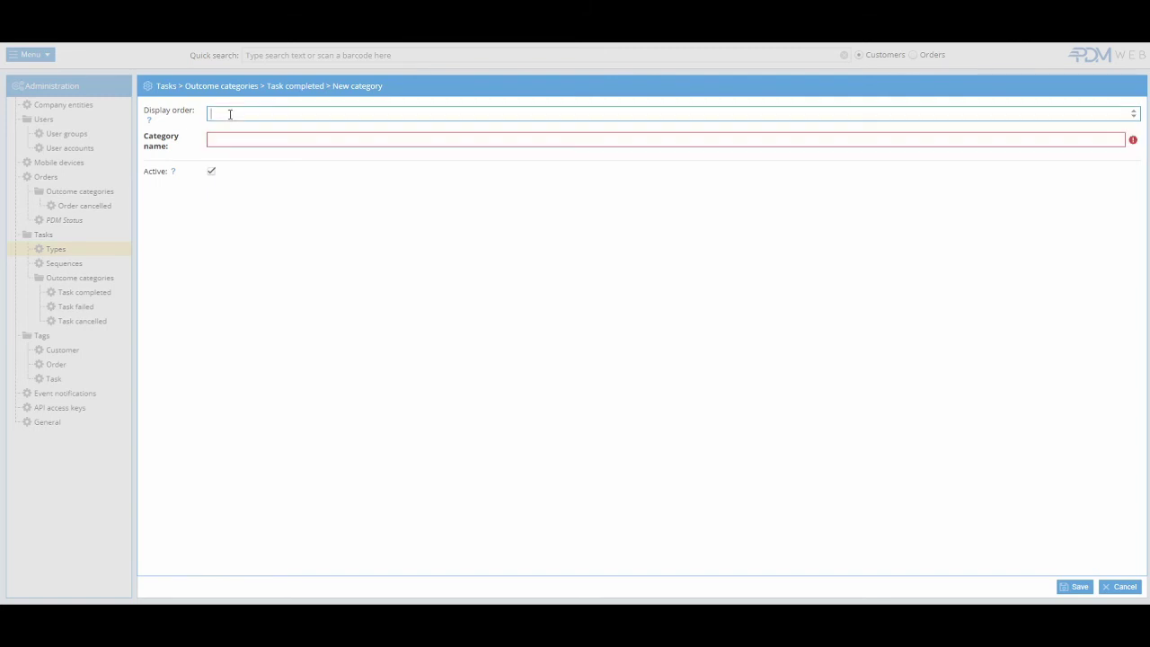
pyautogui.click(1118, 588)
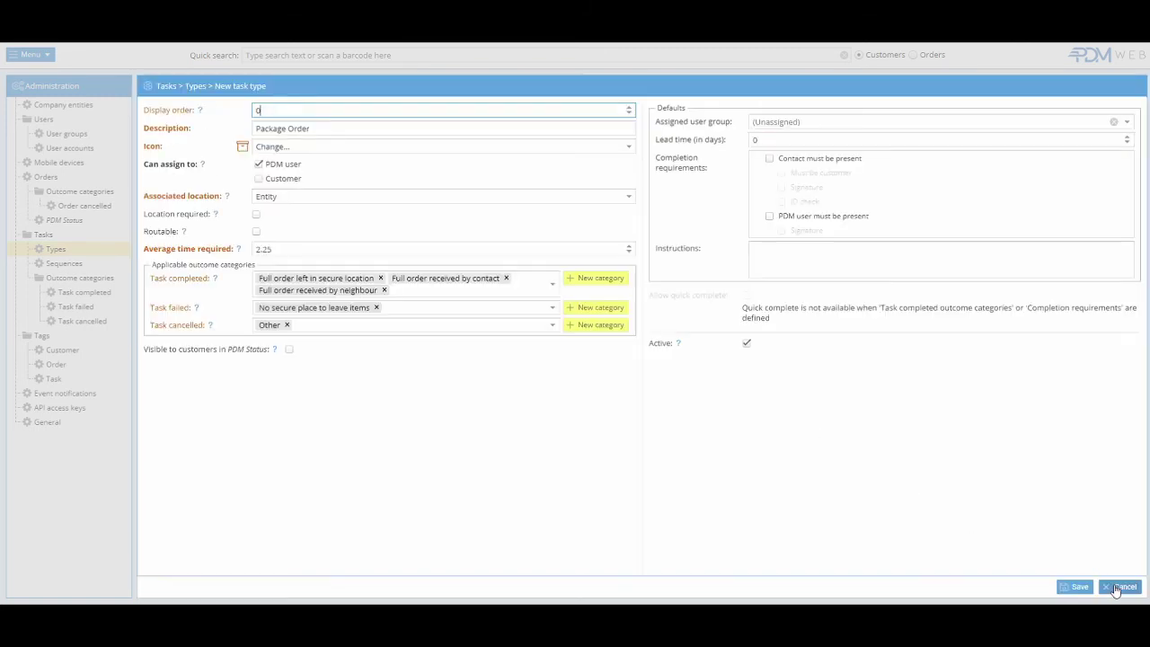
pyautogui.click(861, 422)
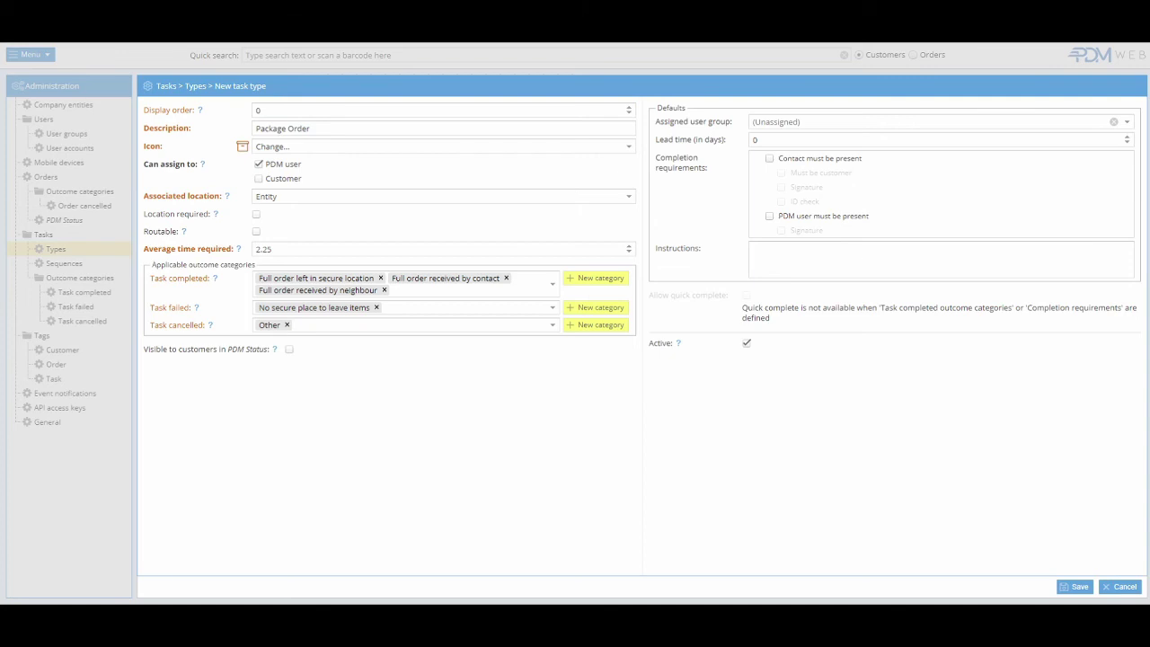
# - Set the default assigned user group to Branch staff and open the lead time for editing
pyautogui.click(1125, 127)
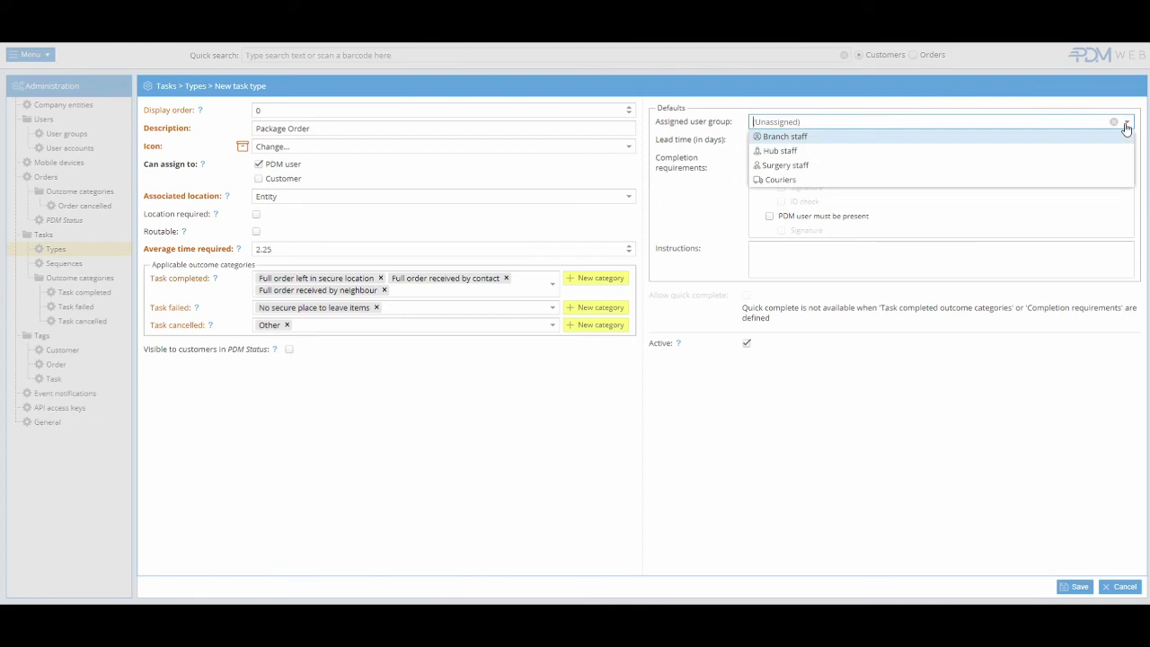
pyautogui.click(806, 138)
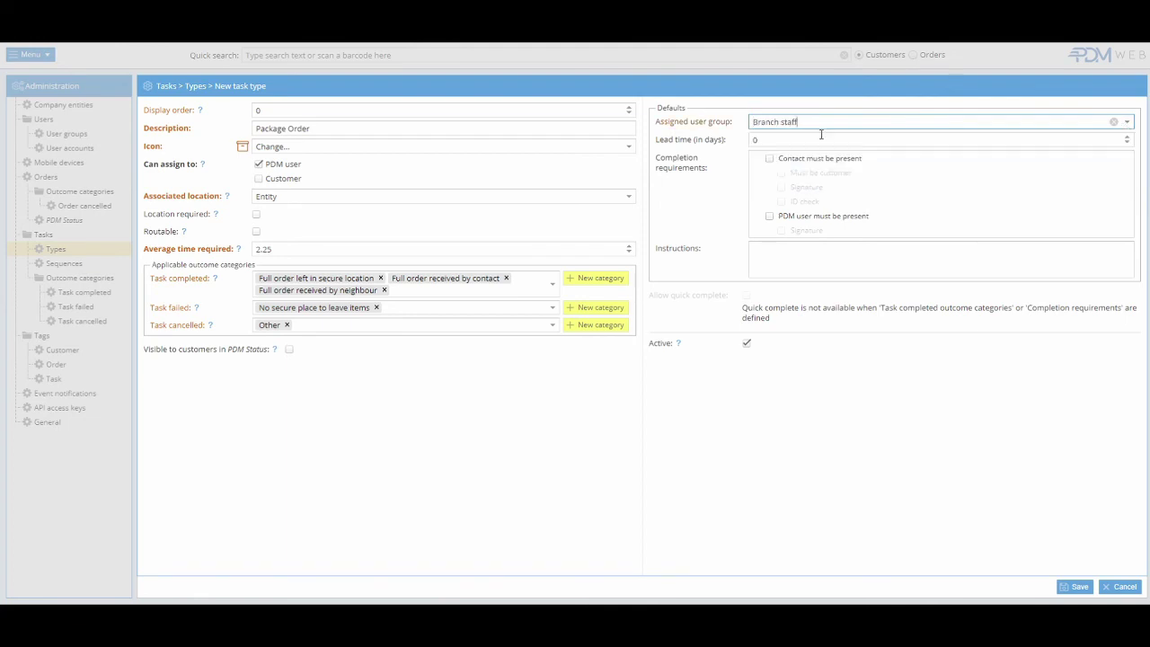
pyautogui.click(883, 139)
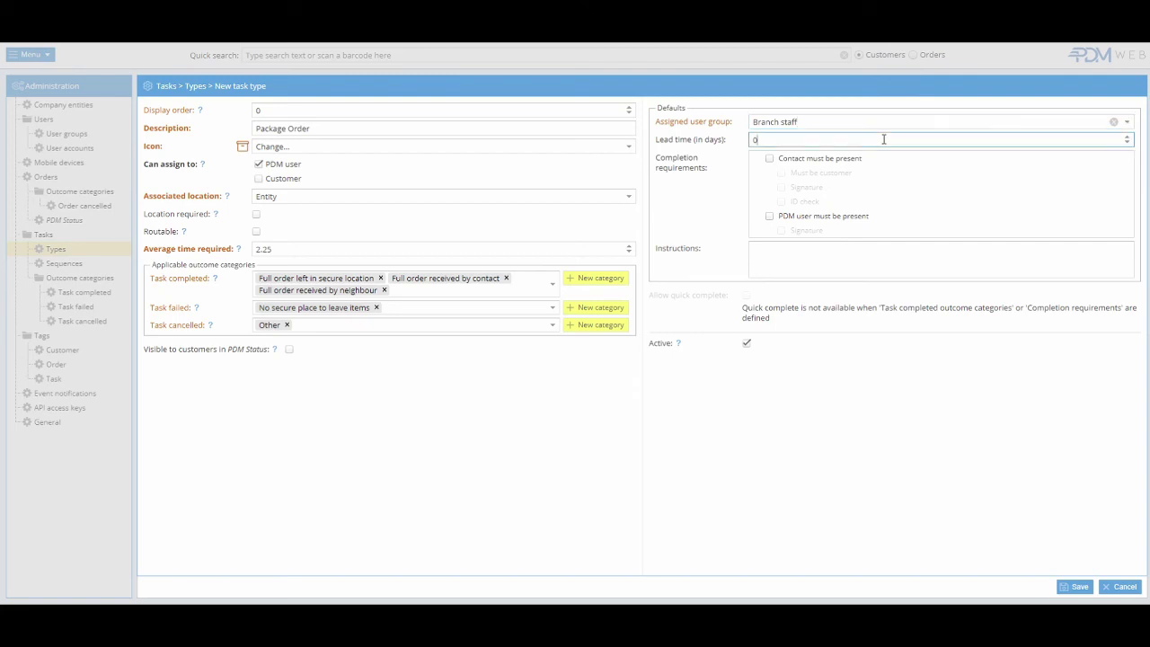
# - Set the default lead time for the task type to 1 day
pyautogui.doubleClick(752, 139)
pyautogui.write('1')
pyautogui.click(750, 157)
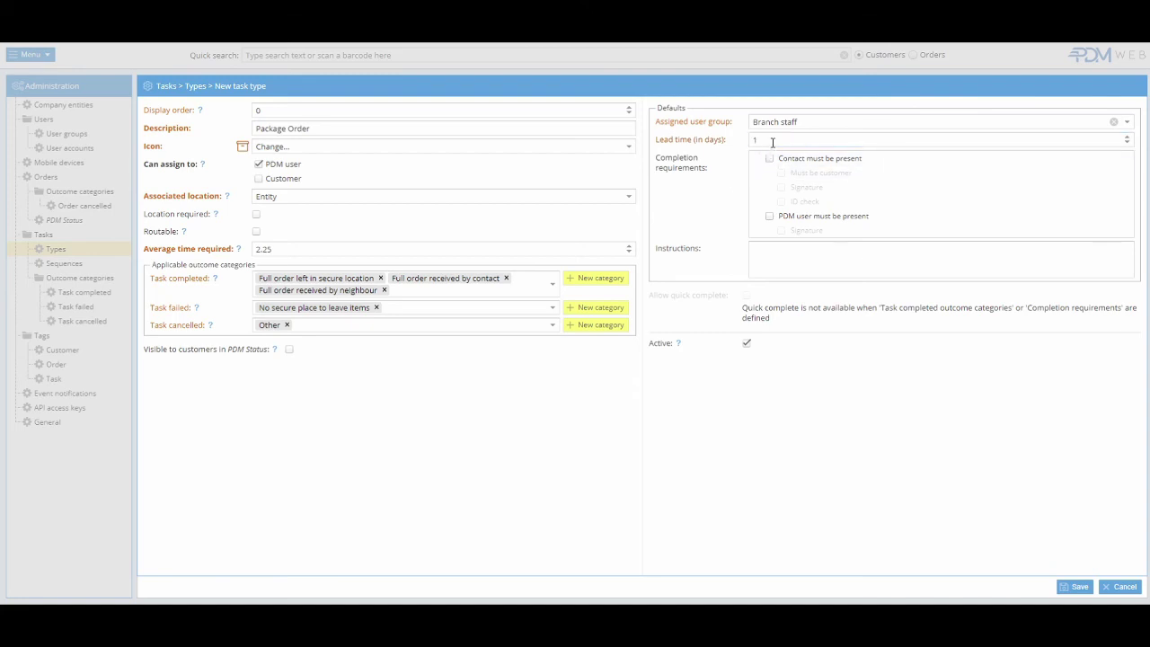
pyautogui.click(722, 141)
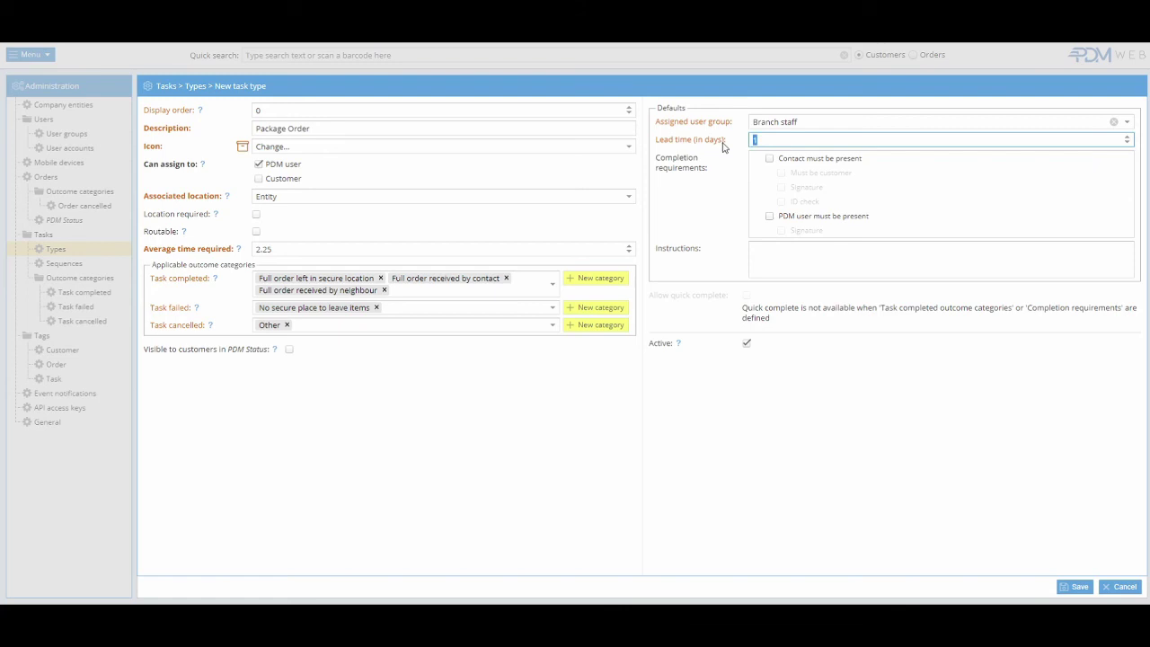
pyautogui.click(791, 142)
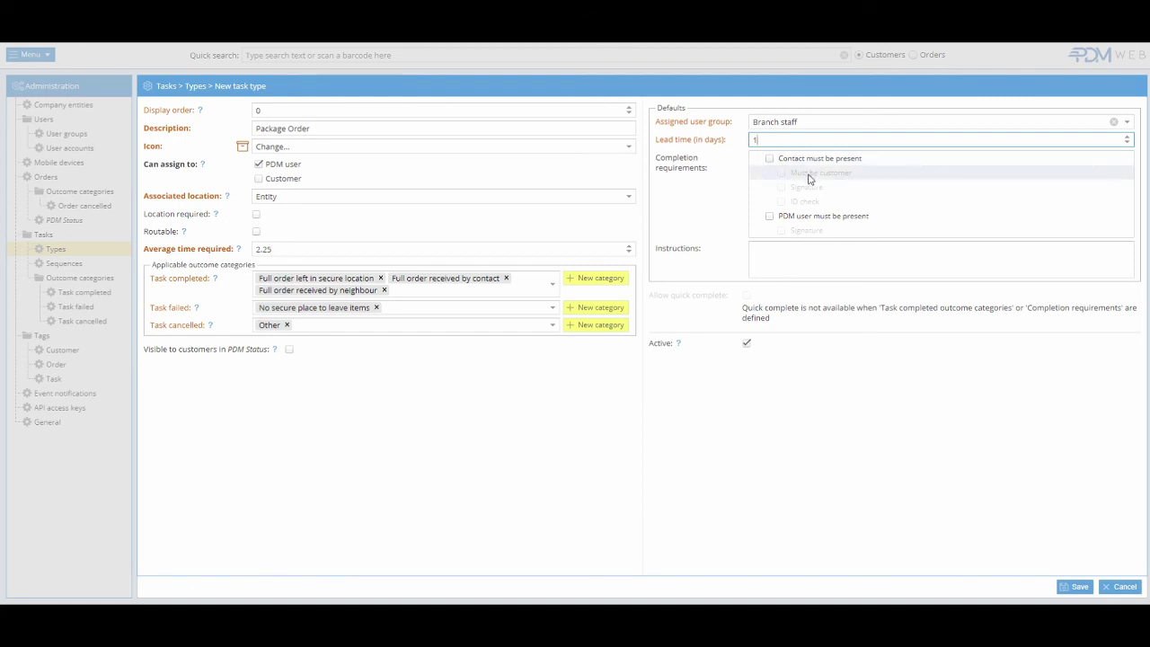
# - Try the contact-present completion requirement with its Must be customer and Signature options, and clear all three again
pyautogui.click(769, 159)
pyautogui.click(781, 174)
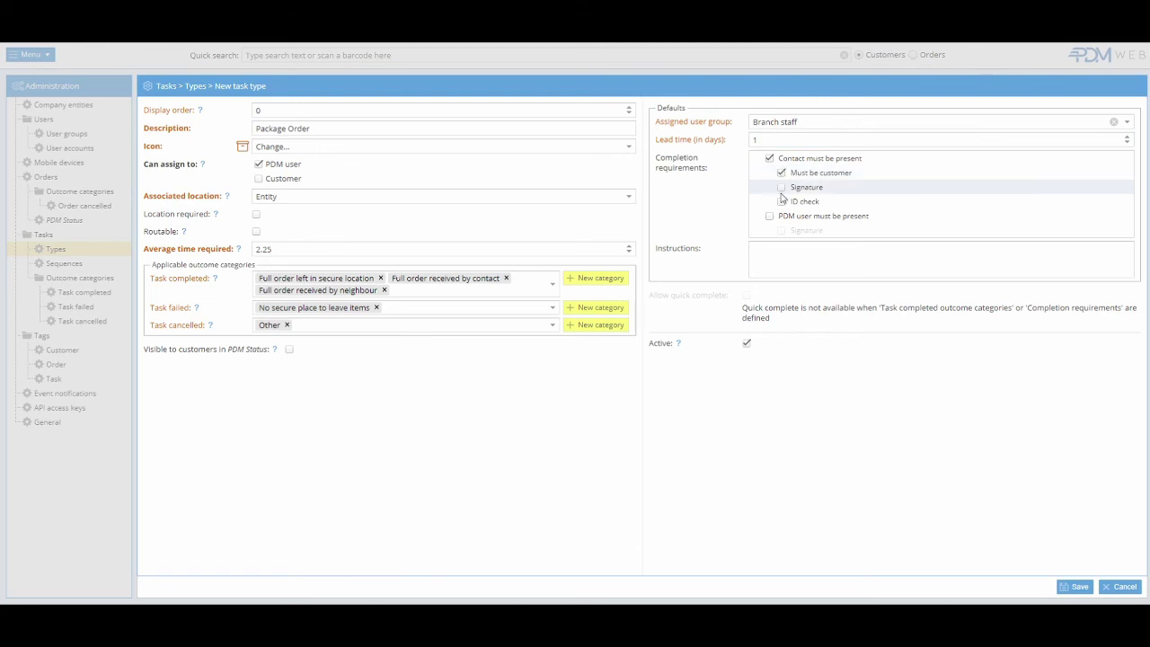
pyautogui.click(781, 187)
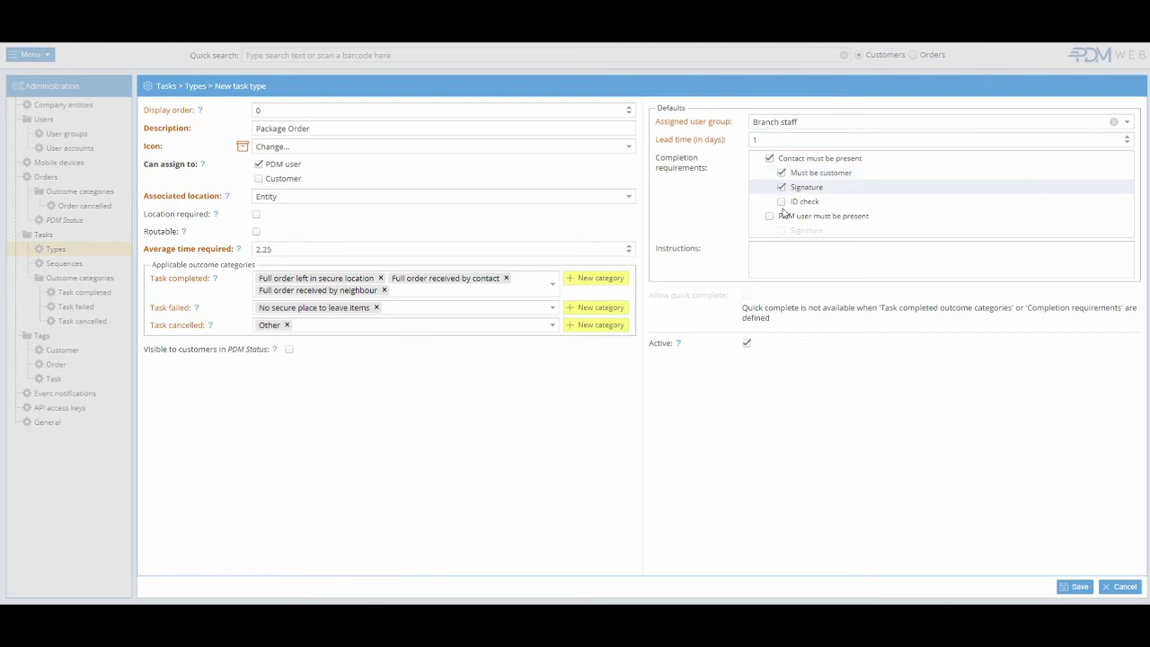
pyautogui.click(780, 188)
pyautogui.click(781, 173)
pyautogui.click(768, 158)
# - Try requiring the PDM user to be present with a signature for completion, and remove that requirement again
pyautogui.click(769, 217)
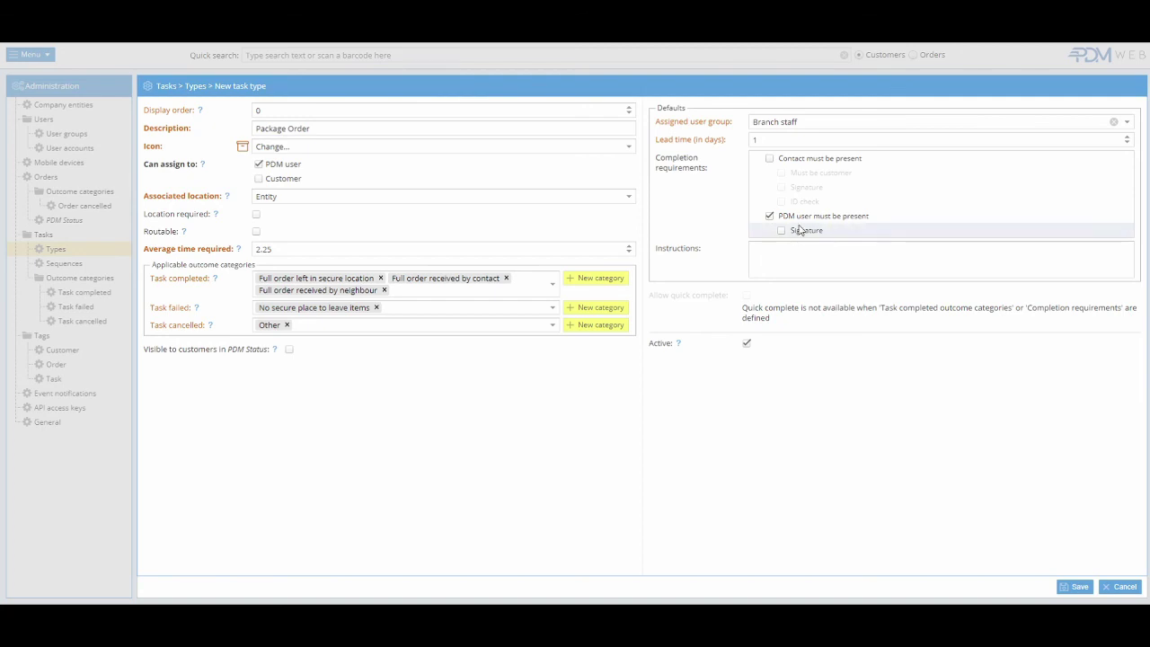
pyautogui.click(782, 231)
pyautogui.click(791, 264)
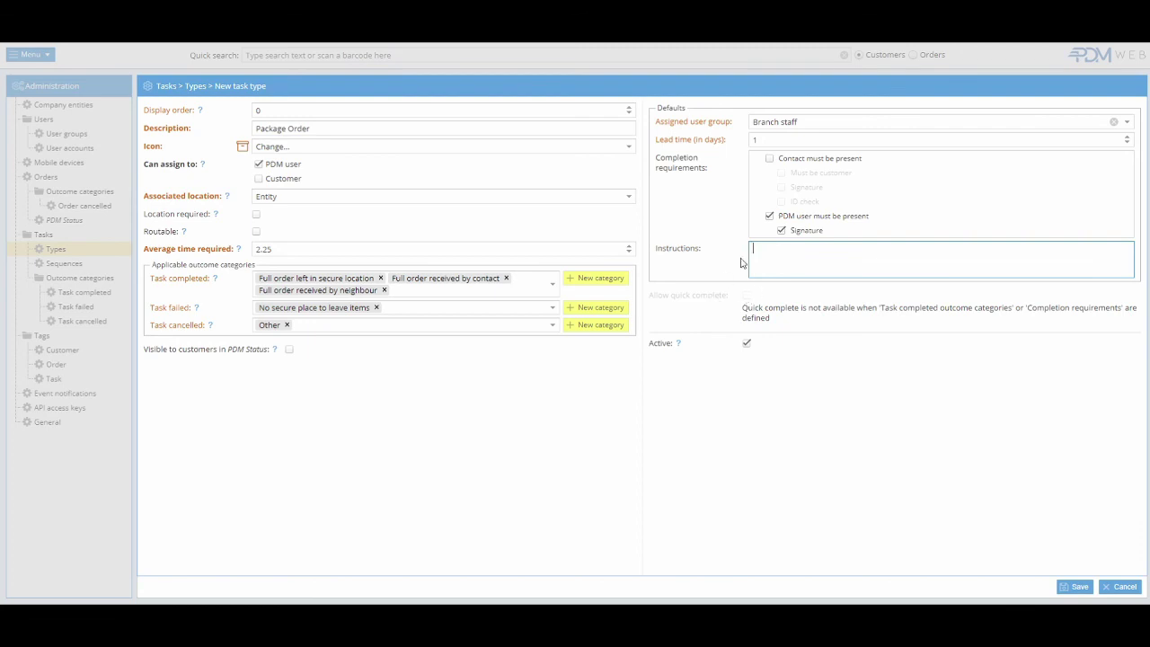
pyautogui.click(768, 219)
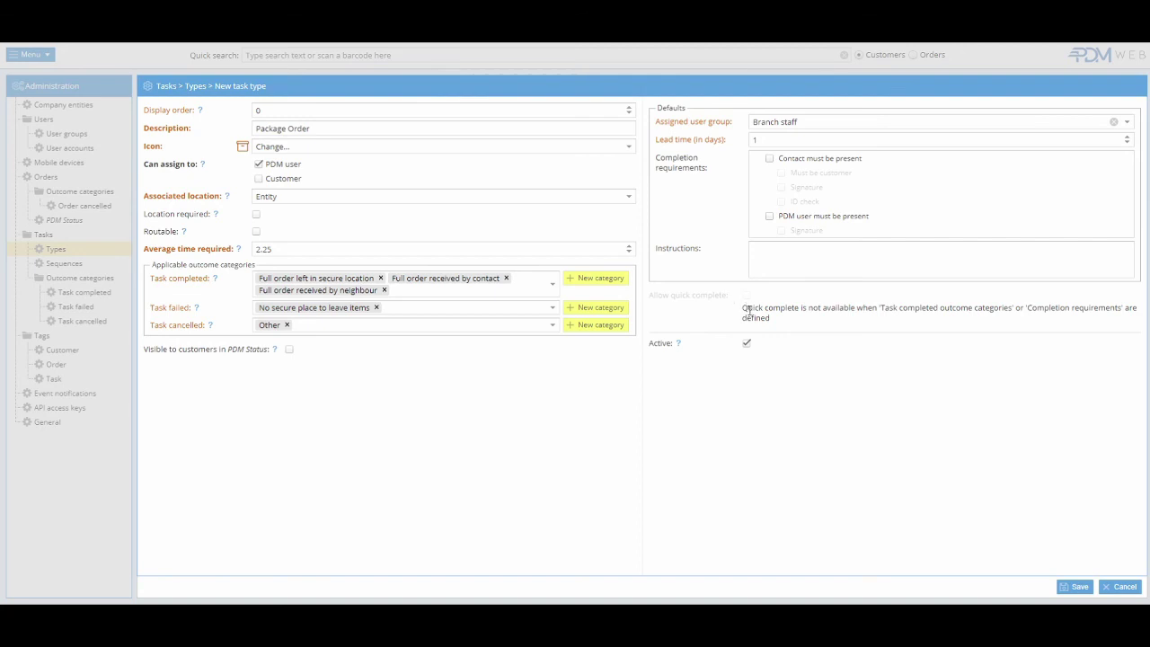
# - Remove all three task completed outcome categories and allow quick complete for the task type
pyautogui.click(506, 278)
pyautogui.click(380, 279)
pyautogui.click(383, 278)
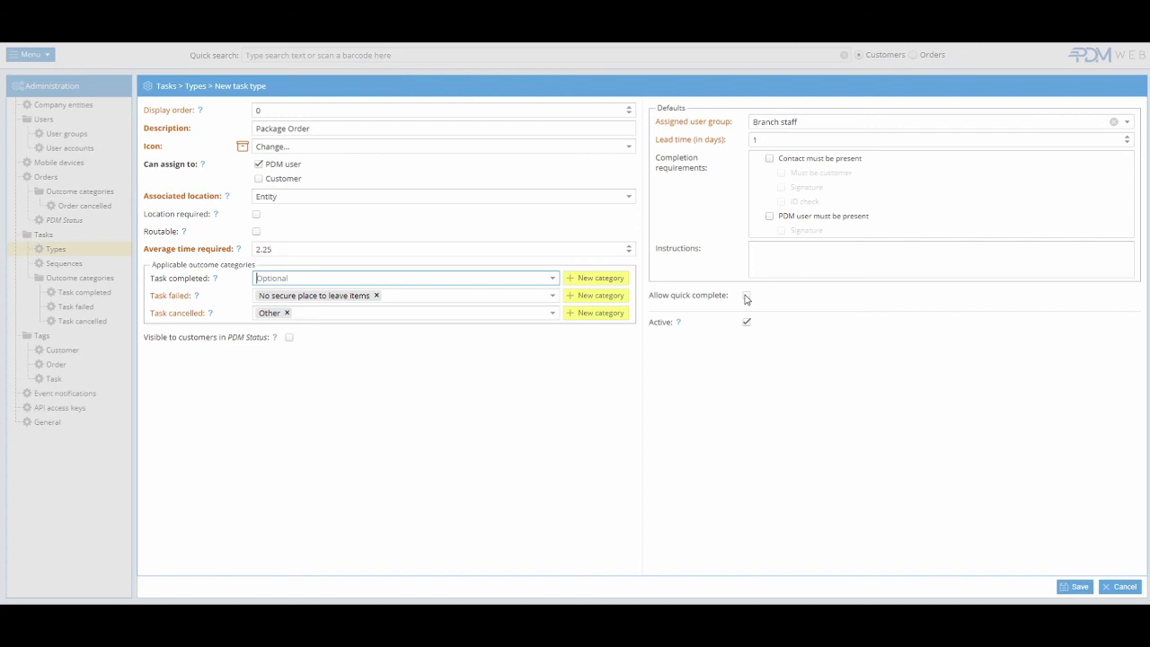
pyautogui.click(746, 297)
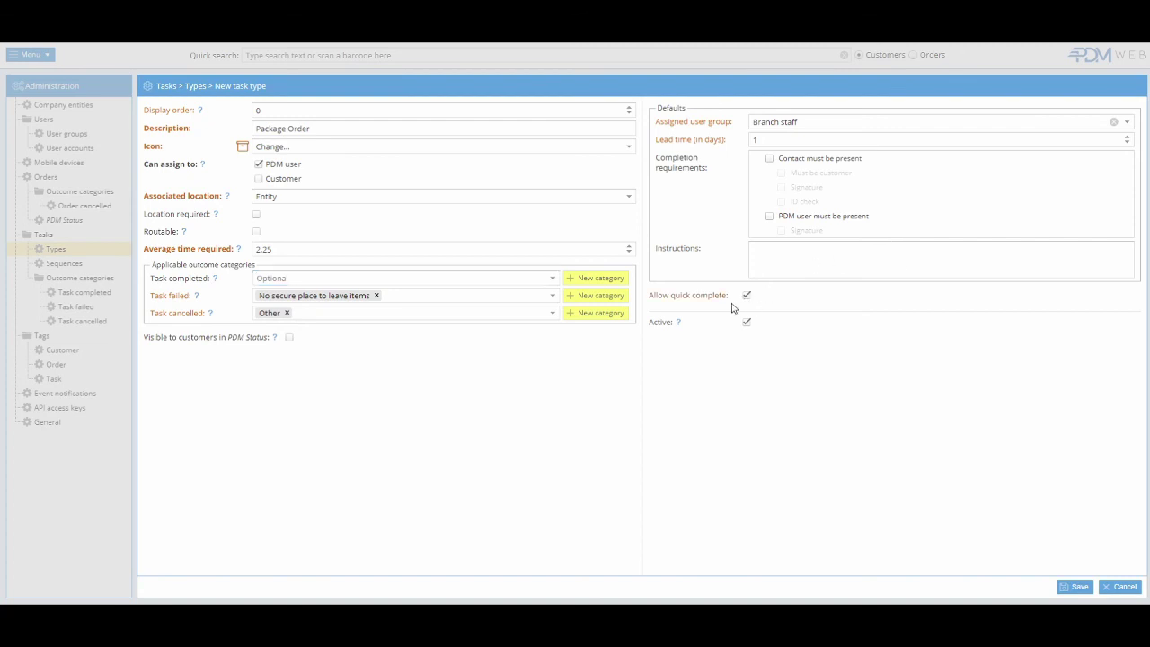